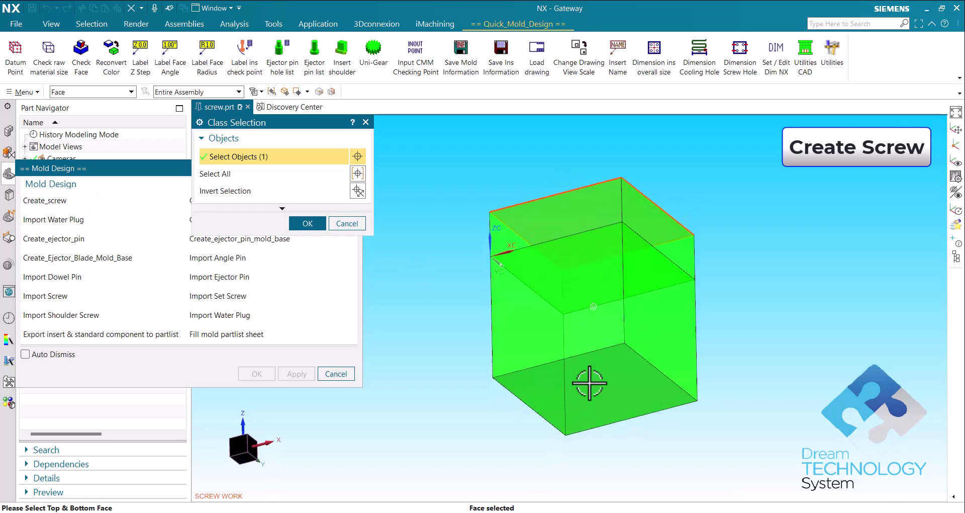
# Create a screw hole between the block's top and bottom faces at X 23, Y 81
pyautogui.click(586, 388)
pyautogui.click(308, 223)
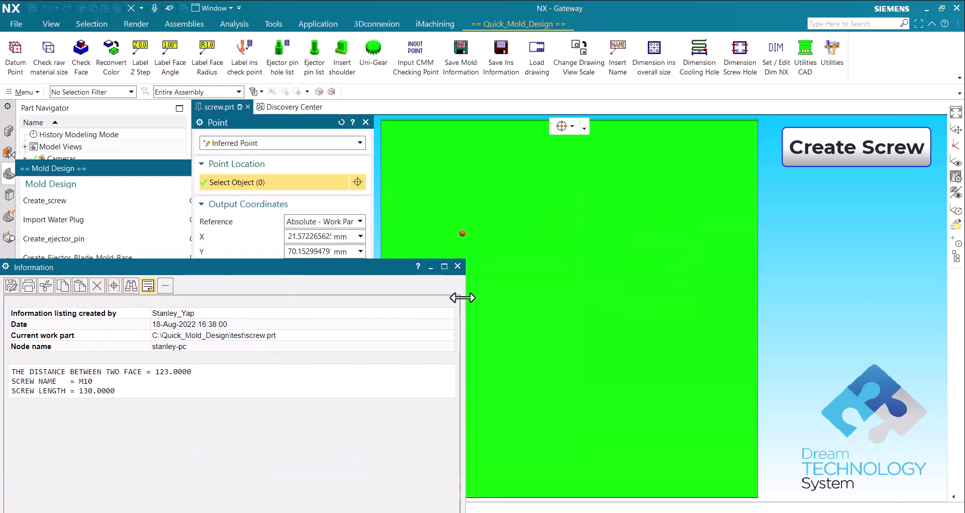
pyautogui.moveTo(460, 292); pyautogui.dragTo(277, 297)
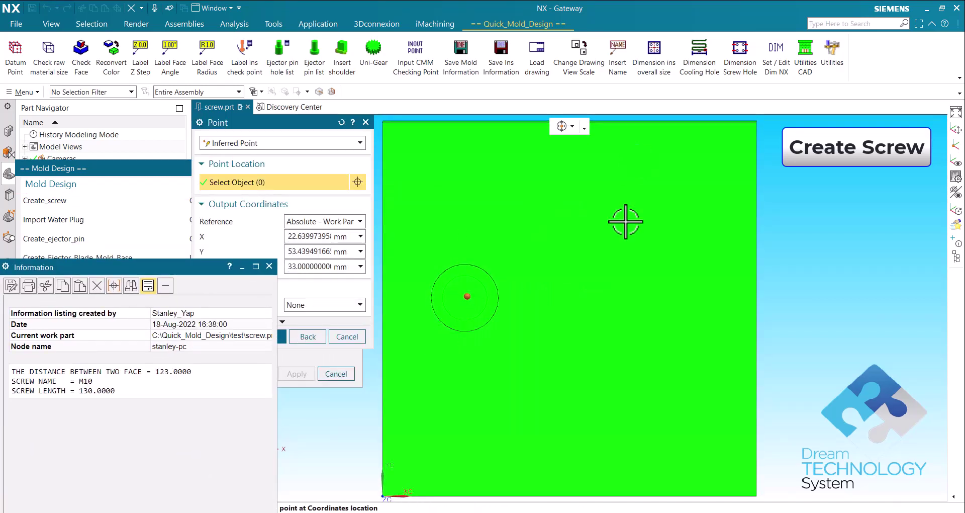
pyautogui.click(468, 193)
pyautogui.click(275, 339)
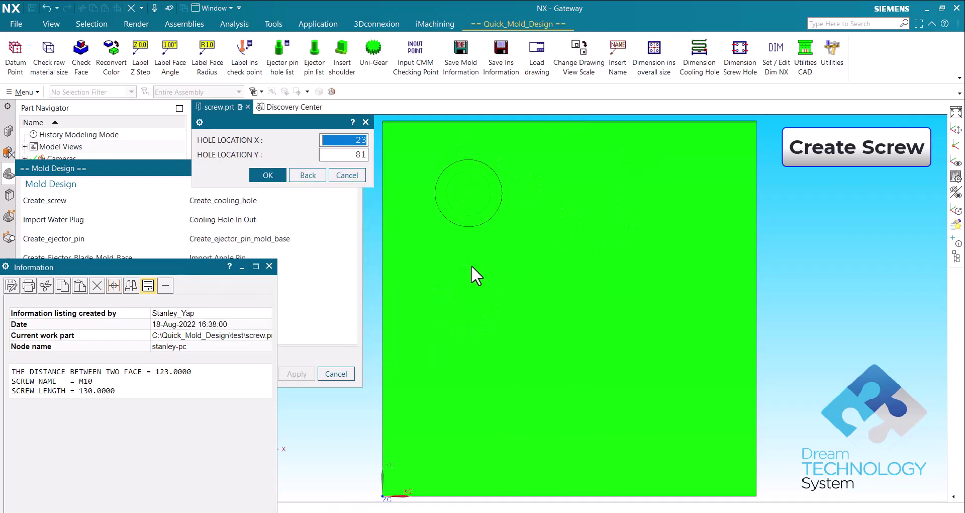
pyautogui.click(322, 182)
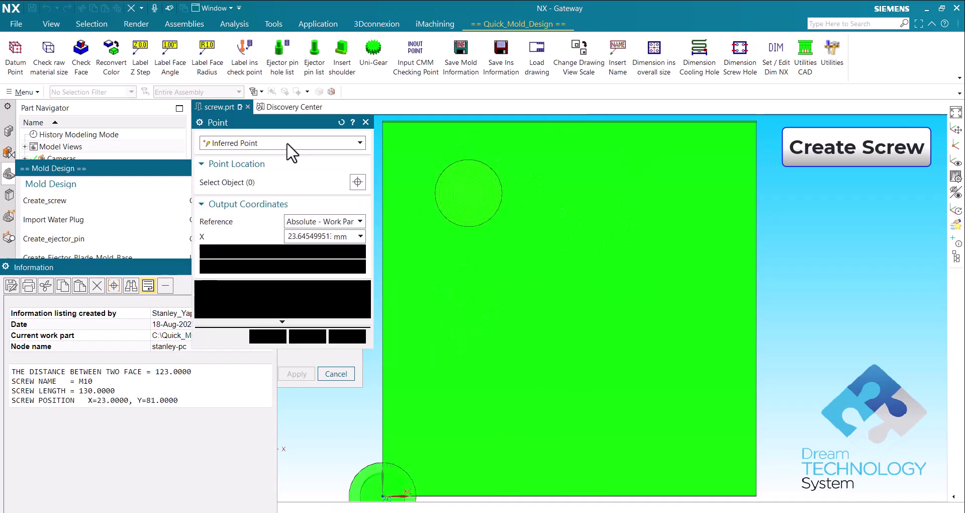
# Place a second screw hole at about X 72, Y 72 on the block and finish screw creation
pyautogui.click(653, 226)
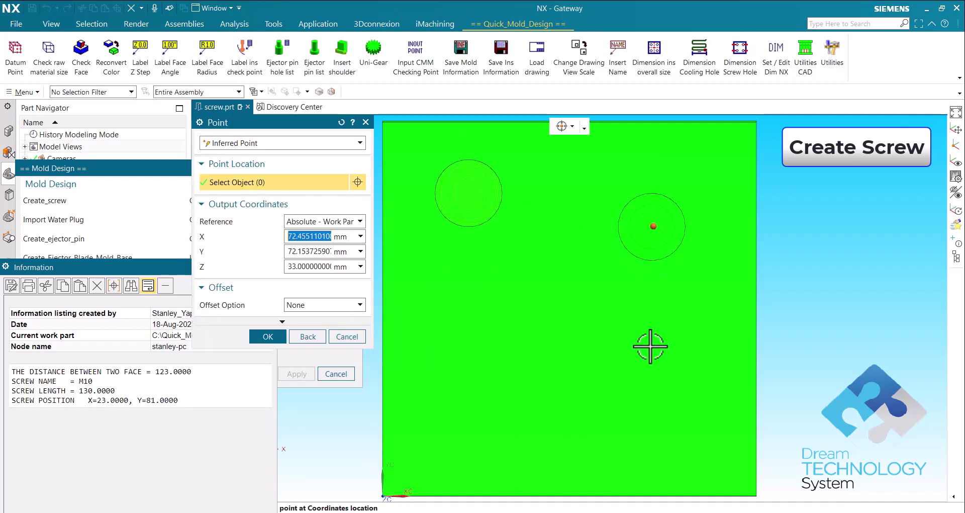
pyautogui.click(356, 332)
pyautogui.click(284, 158)
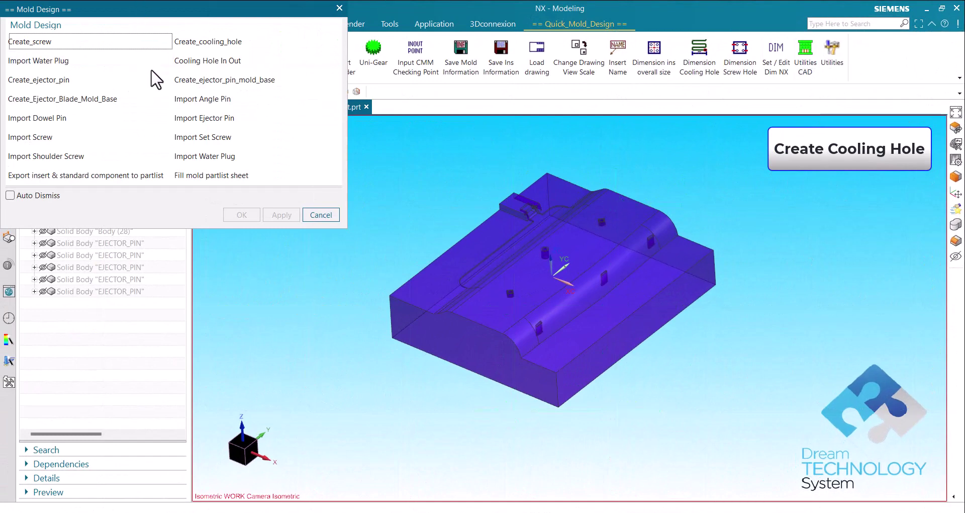
# Create a single 8 mm cooling hole from the core insert's side wall at X 62, Y 24
pyautogui.click(230, 42)
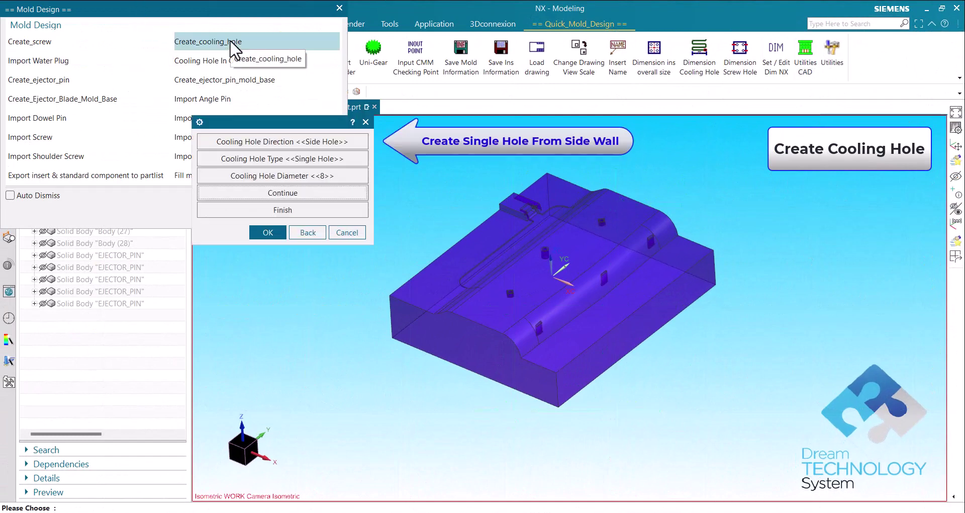
pyautogui.click(312, 198)
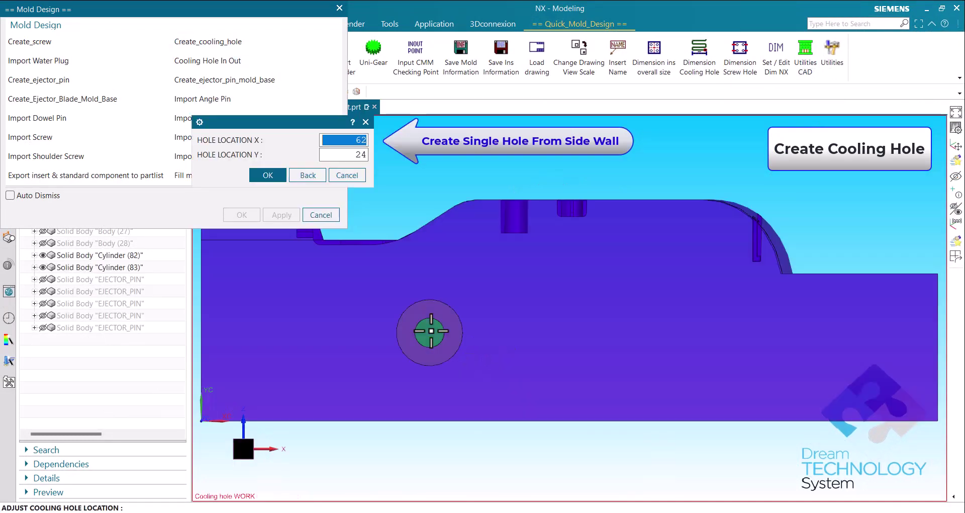
pyautogui.press('Return')
pyautogui.press('Return')
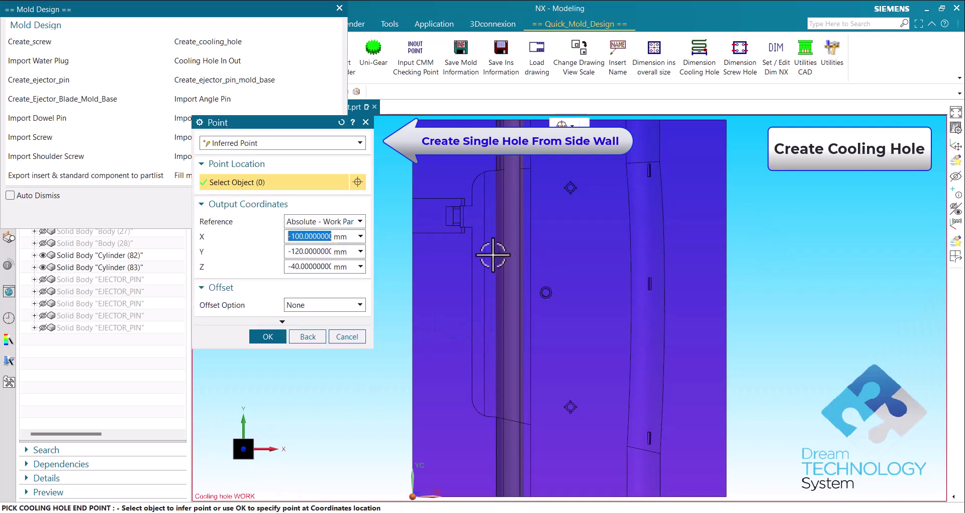
pyautogui.press('Return')
# Create a second single side-wall cooling hole parallel to the first, with its end location at X 135
pyautogui.click(330, 210)
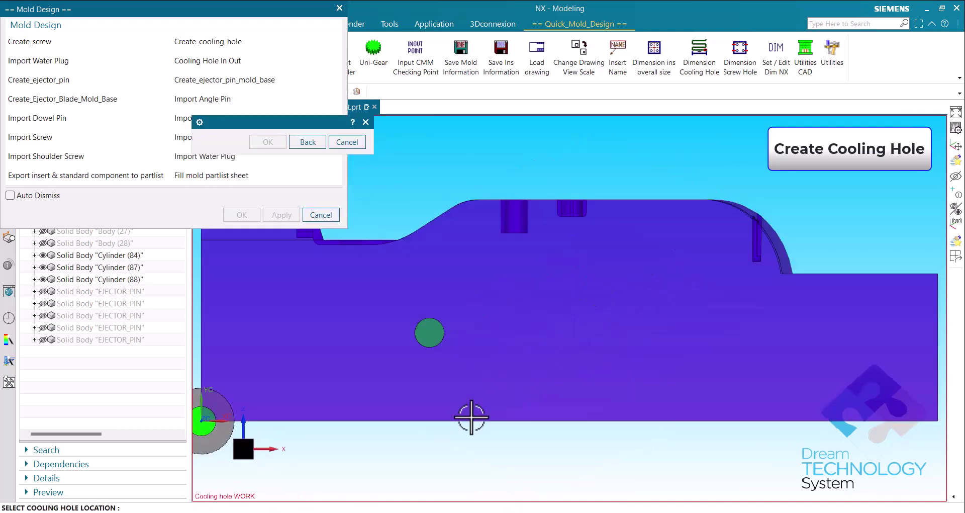
pyautogui.press('Return')
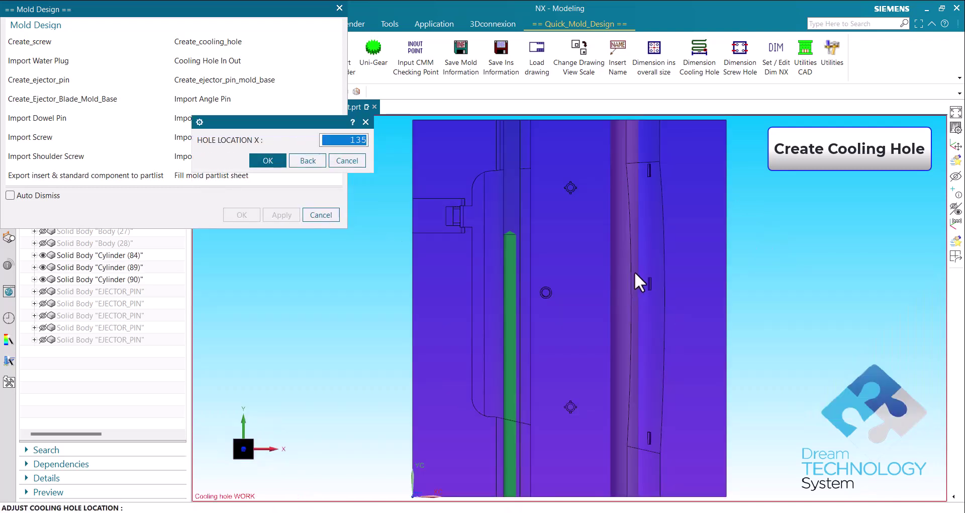
pyautogui.press('Return')
pyautogui.press('Return')
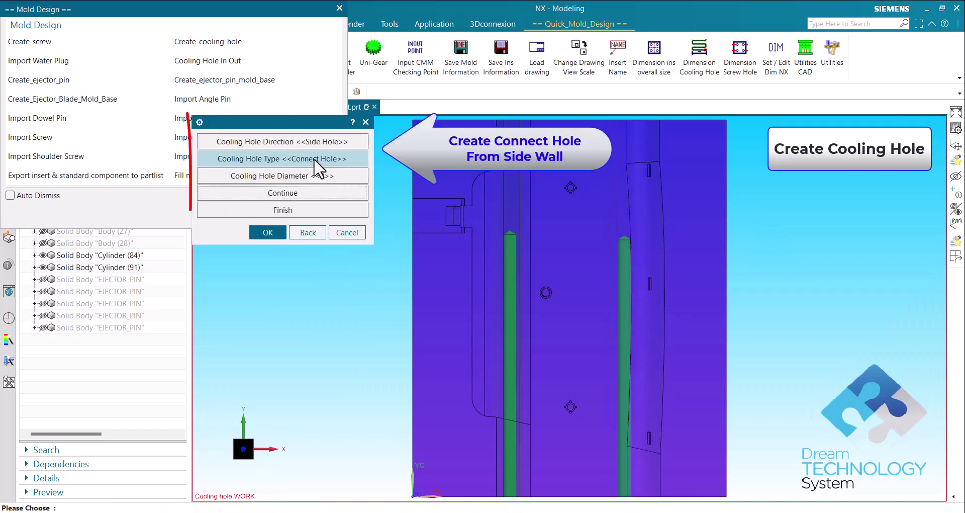
# Create a connect-type side cooling hole joining the second cooling hole near its closed end
pyautogui.click(296, 192)
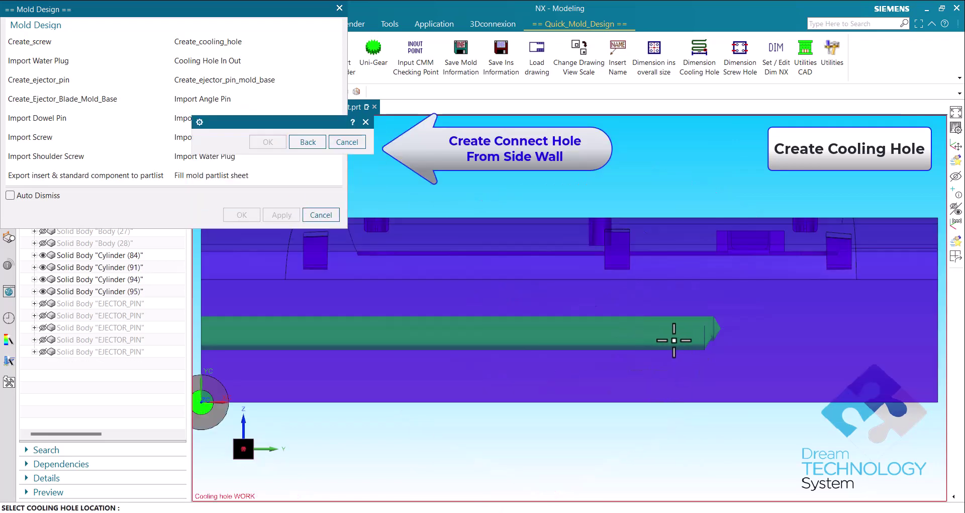
pyautogui.press('Return')
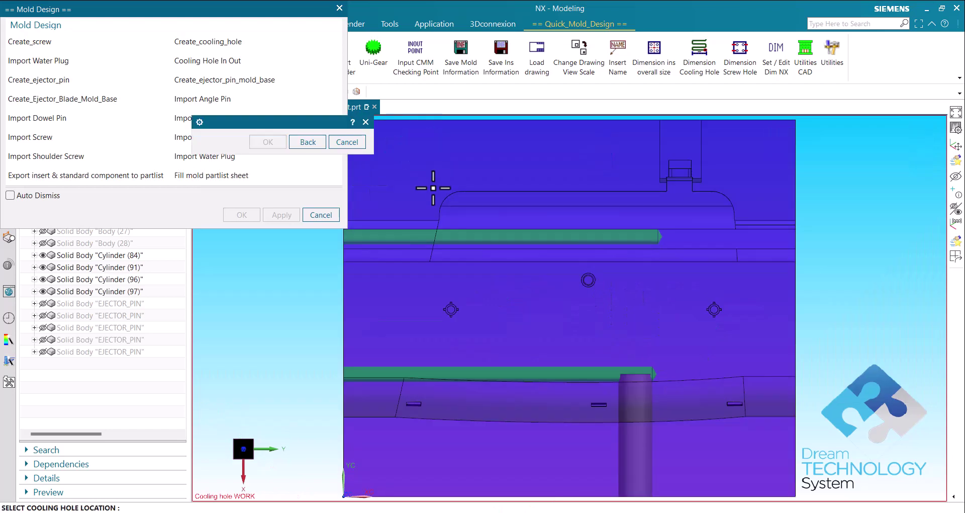
pyautogui.click(293, 140)
# Create another connect hole from the opposite side wall, meeting the first cooling hole near its closed end
pyautogui.moveTo(577, 285); pyautogui.dragTo(622, 303, button='middle')
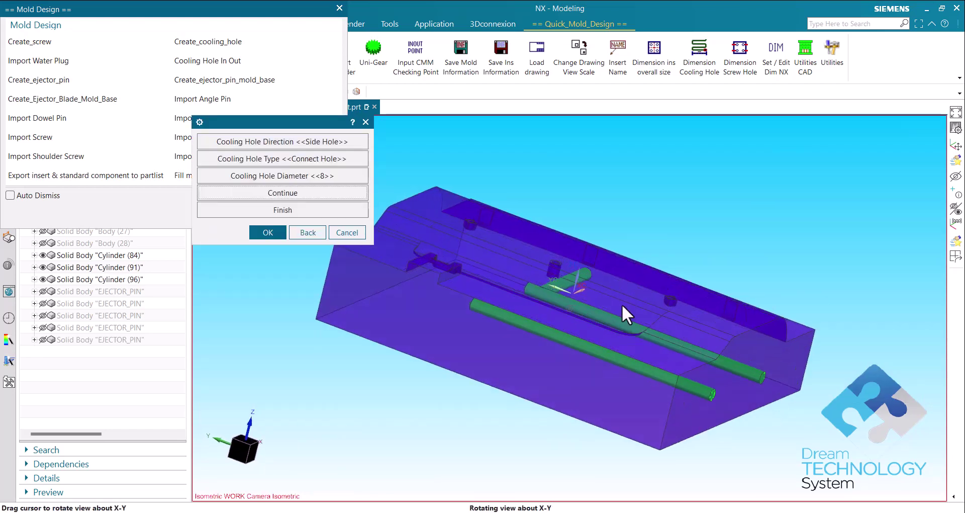
pyautogui.click(498, 319)
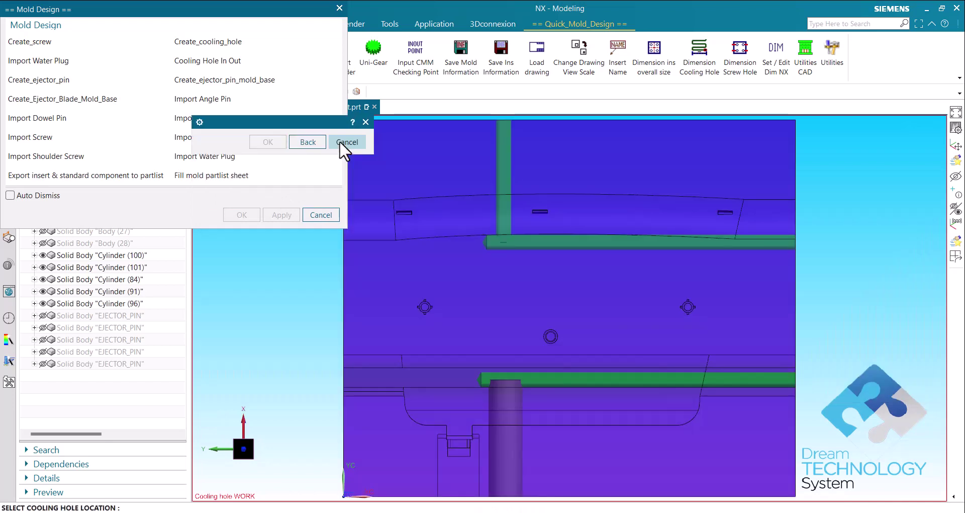
pyautogui.press('Return')
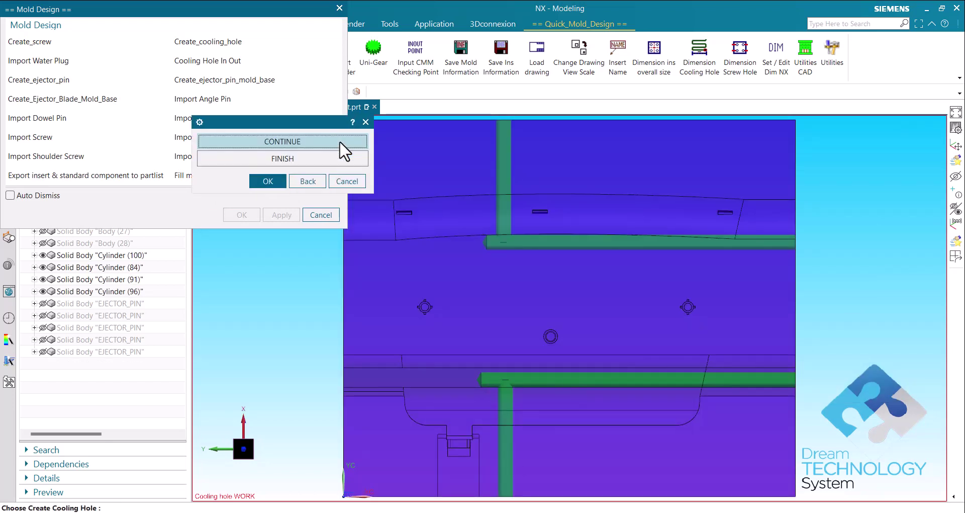
pyautogui.click(286, 142)
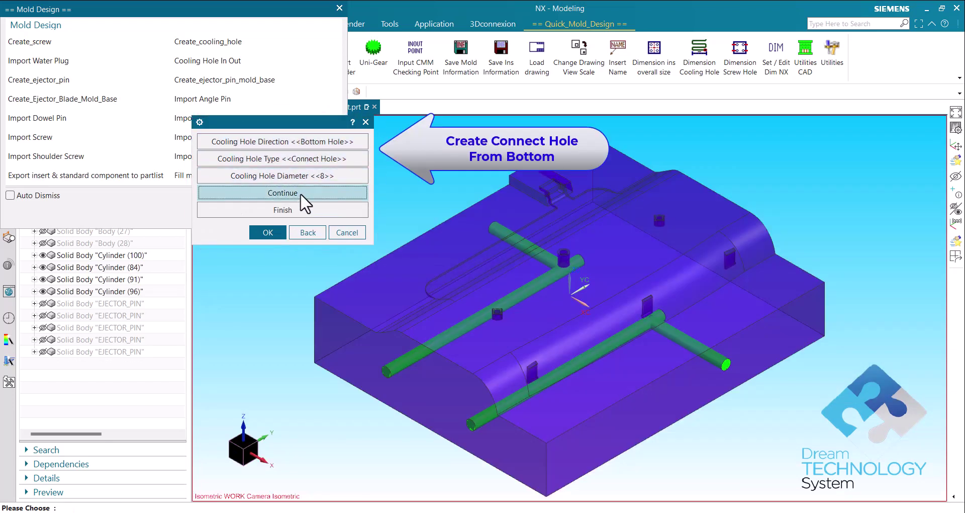
# Create an 8 mm connect hole from the bottom into the first cooling hole at Y 47
pyautogui.click(300, 193)
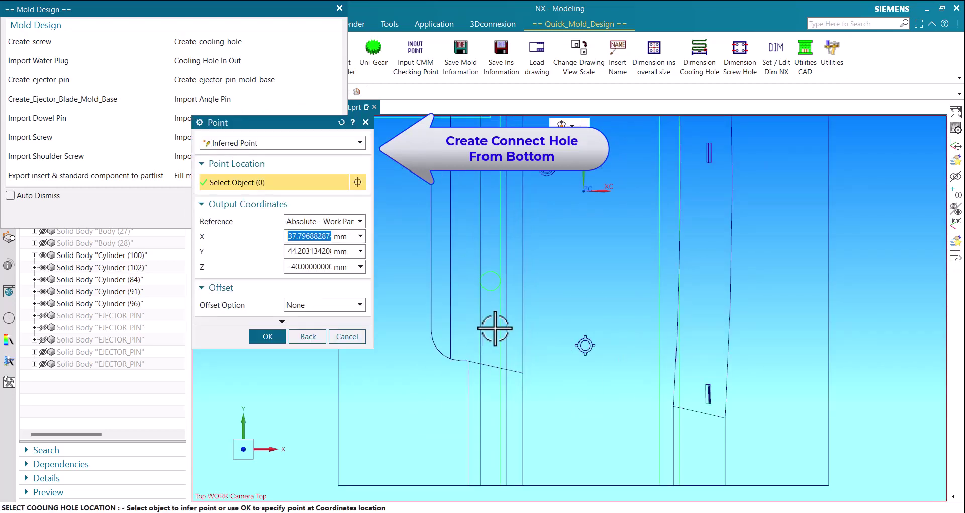
pyautogui.click(490, 177)
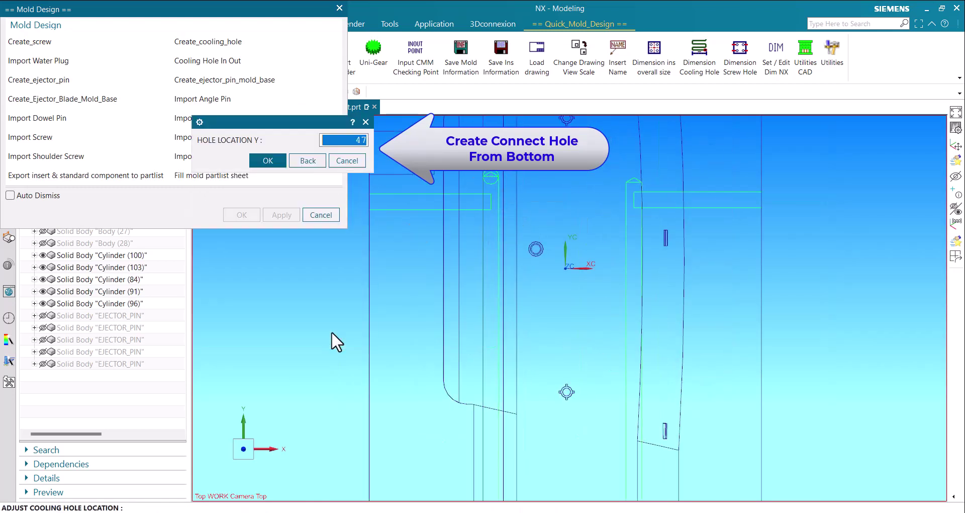
pyautogui.click(280, 141)
# Create a connect hole from the bottom into the second cooling hole at Y 44 and finish cooling hole creation
pyautogui.click(289, 194)
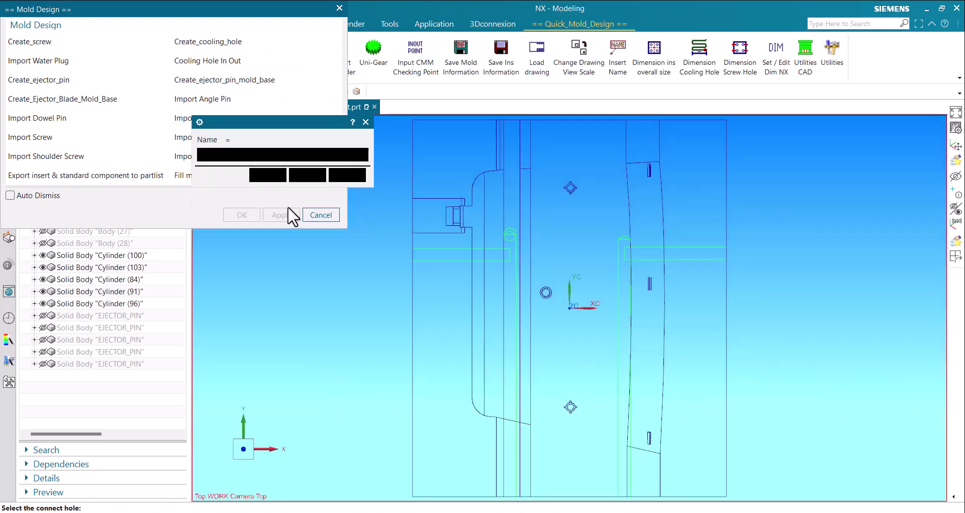
pyautogui.click(626, 291)
pyautogui.scroll(4, 635, 226)
pyautogui.click(605, 276)
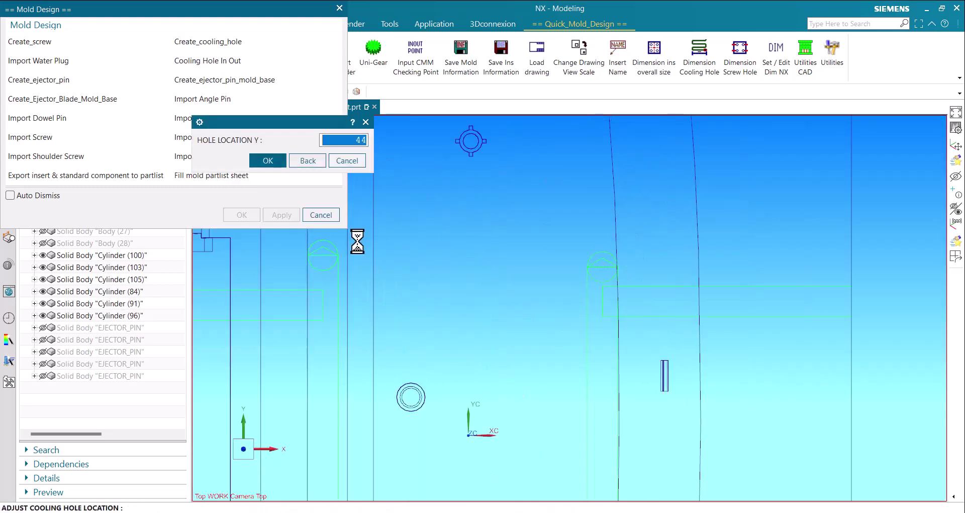
pyautogui.scroll(-2, 568, 244)
pyautogui.middleClick(504, 264)
pyautogui.click(275, 157)
pyautogui.scroll(4, 583, 276)
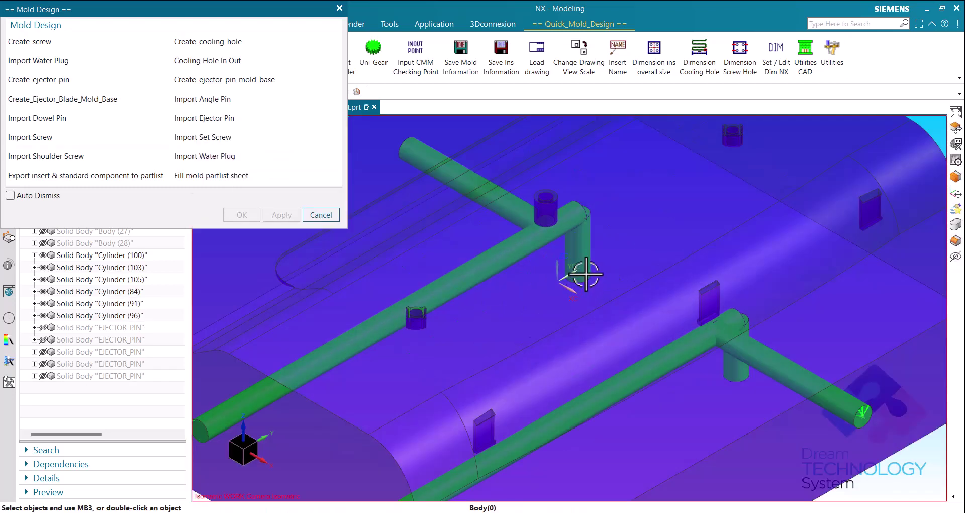
pyautogui.scroll(-6, 841, 191)
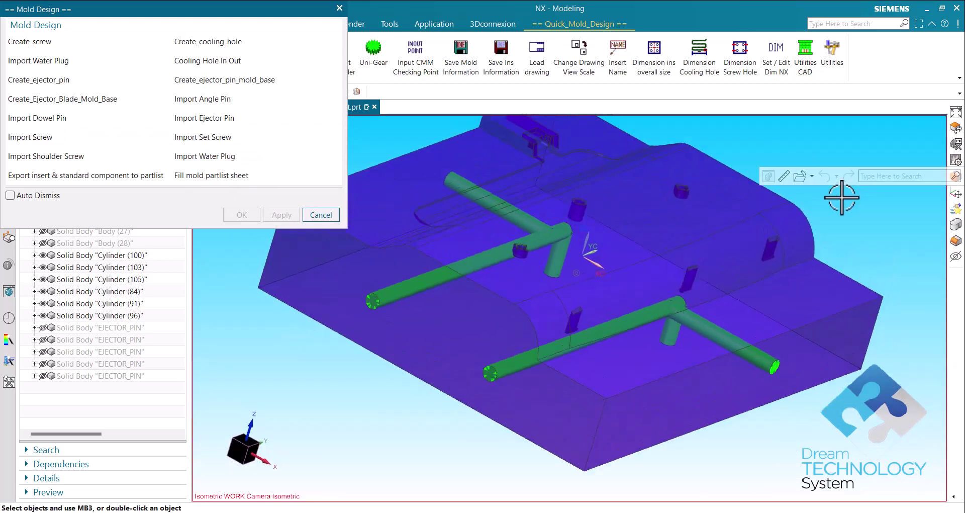
# Run the water plug import for the core insert's cooling holes
pyautogui.click(38, 60)
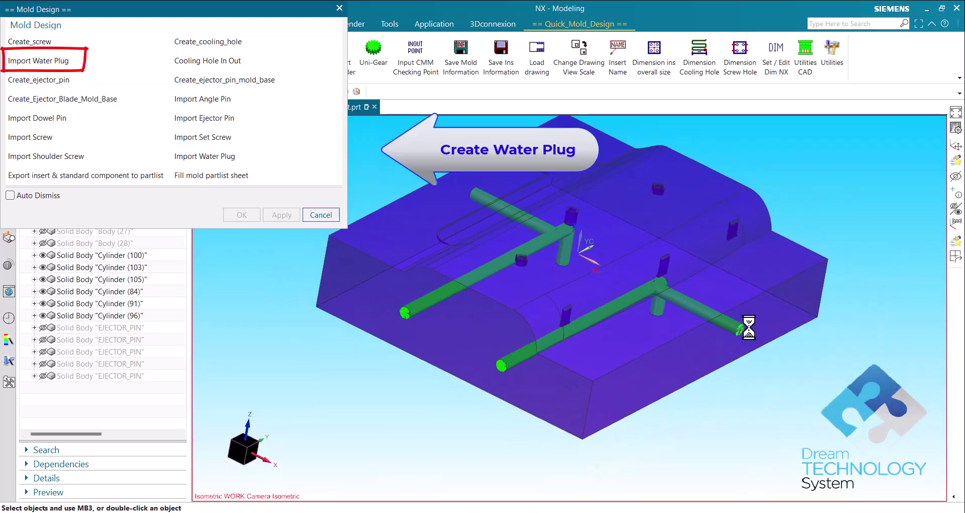
pyautogui.click(349, 179)
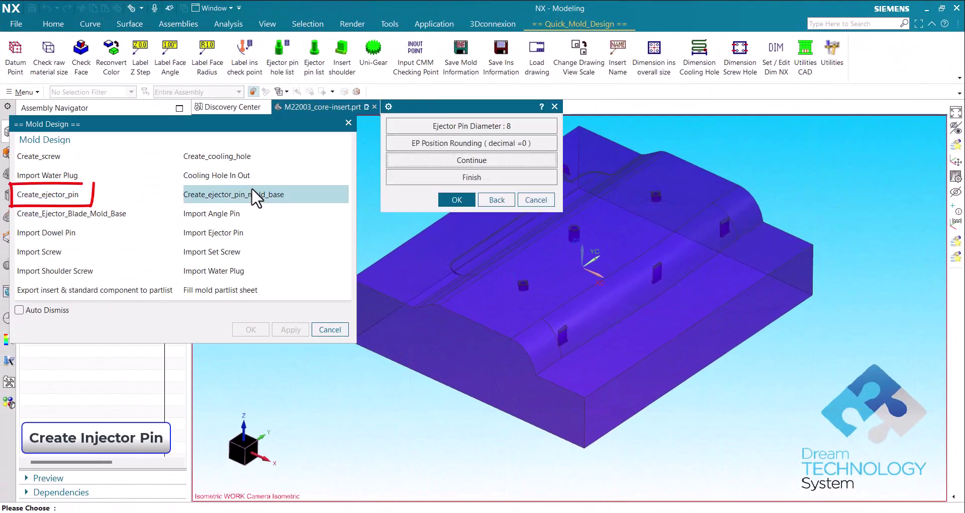
# Place two 8 mm ejector pins on the core insert, at about X -45, Y 56 and at X -41, Y -19
pyautogui.click(471, 159)
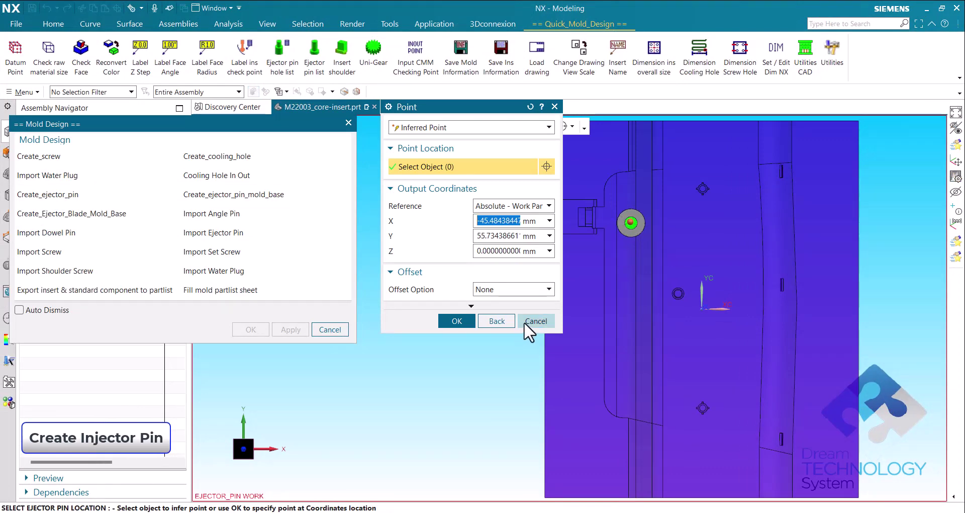
pyautogui.click(523, 321)
pyautogui.click(459, 157)
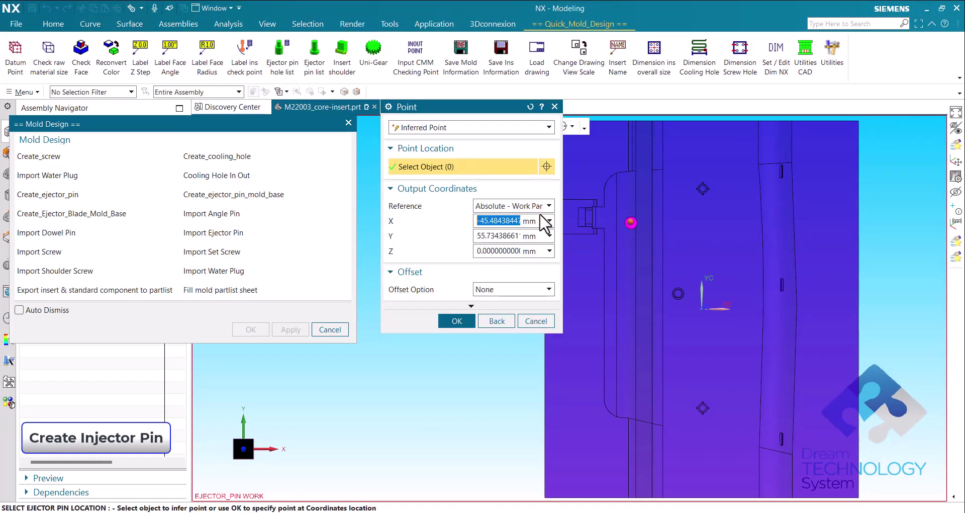
pyautogui.click(636, 338)
pyautogui.click(534, 322)
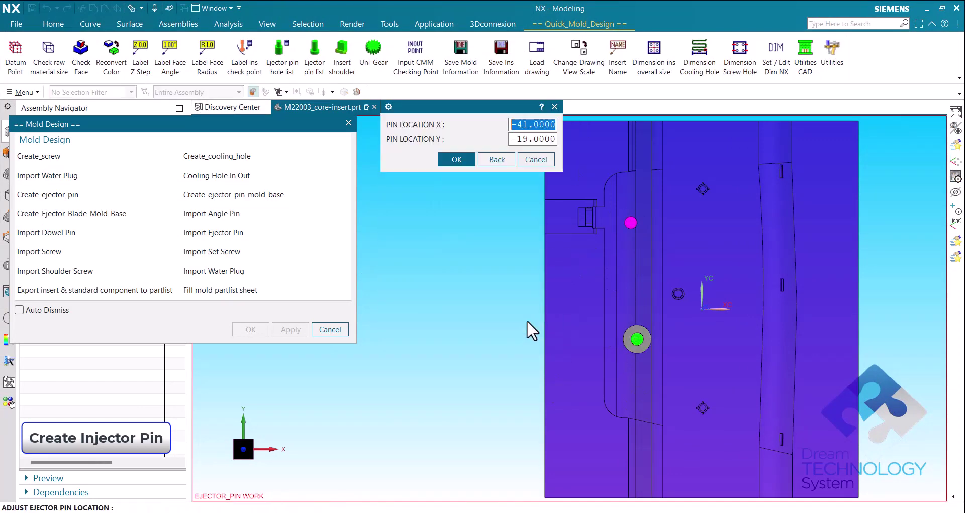
pyautogui.click(460, 158)
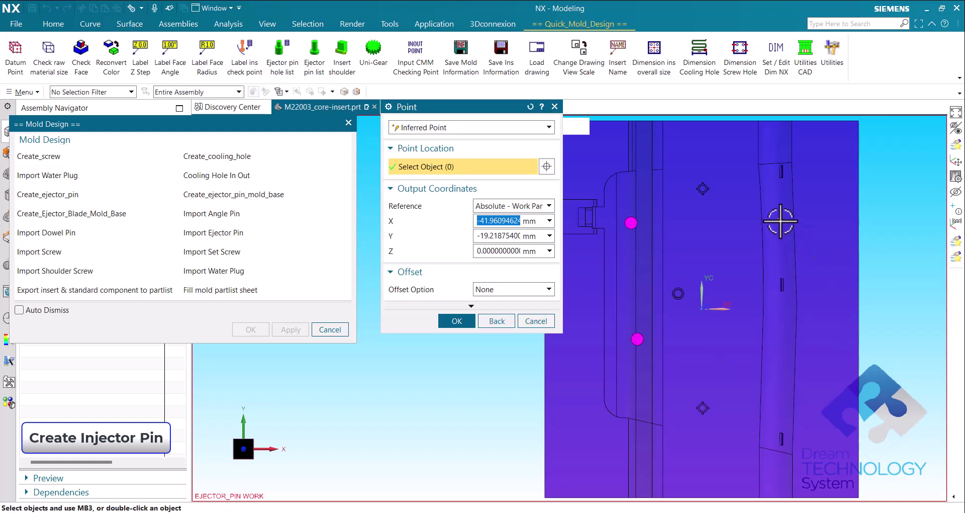
# Place two more ejector pins along the core insert's curved shoulder, the last at X 49, Y -24, and finish pin creation
pyautogui.click(537, 320)
pyautogui.click(458, 159)
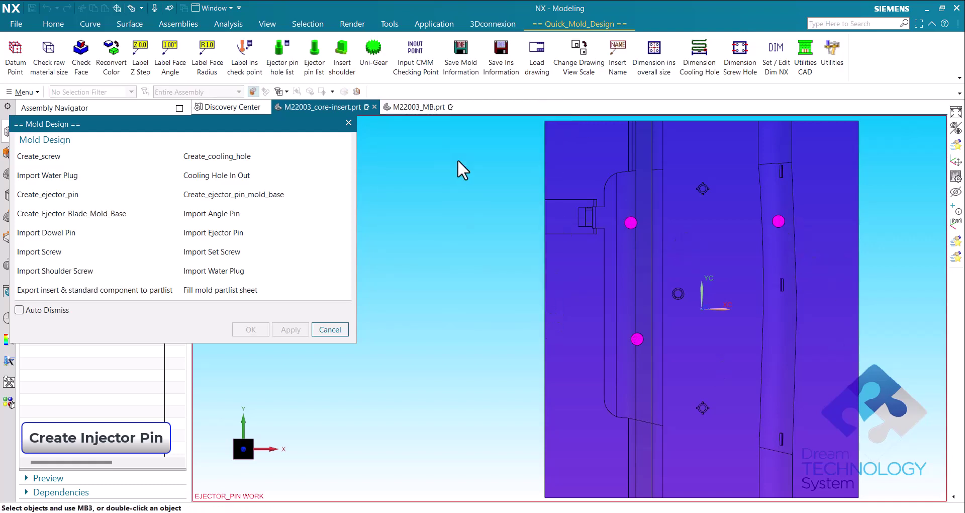
pyautogui.click(534, 319)
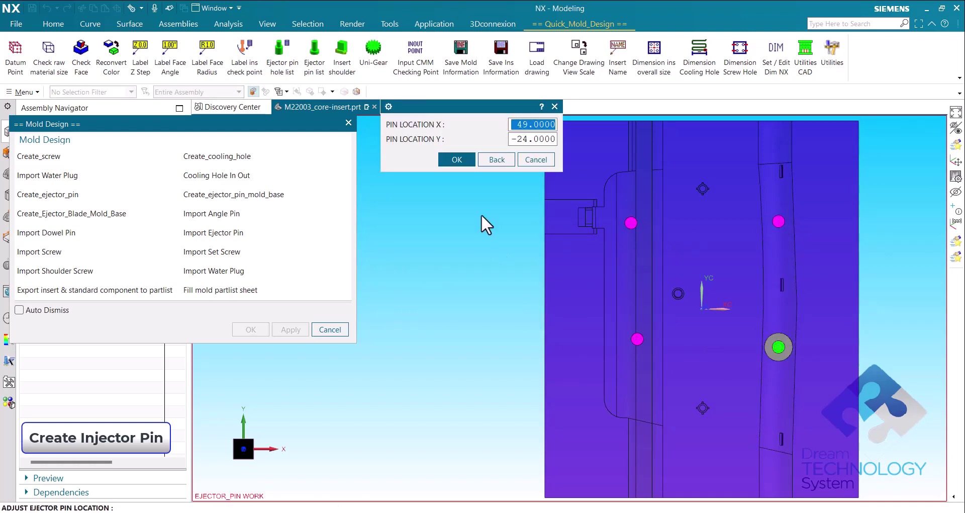
pyautogui.click(451, 157)
pyautogui.click(535, 319)
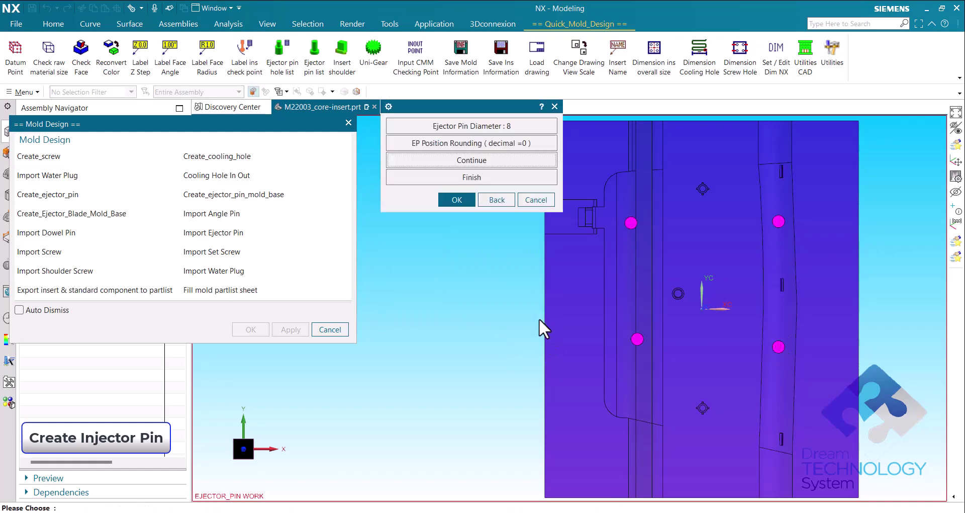
pyautogui.click(486, 173)
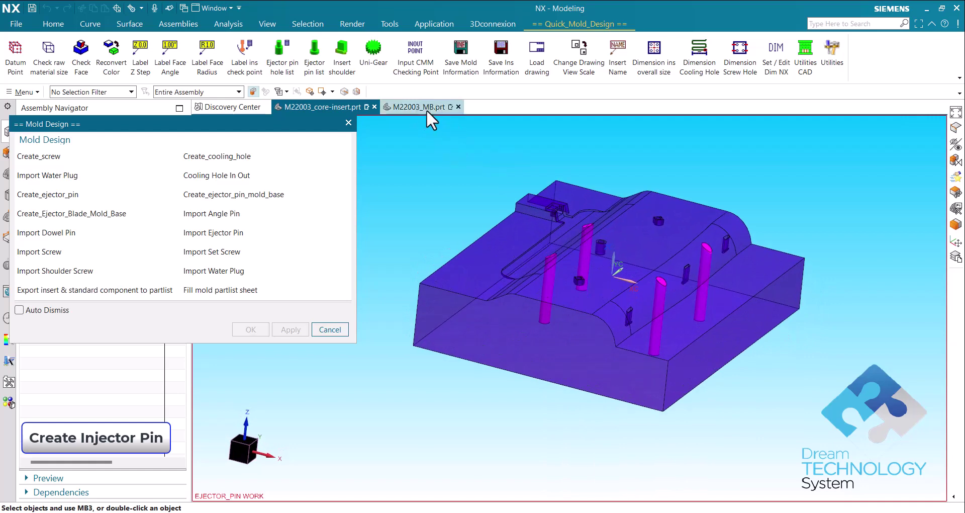
# Create the mold-base ejector pins from the core insert pins, selecting the EA plate, with X+ locked direction and minimum cooling-hole distance 15
pyautogui.scroll(3, 614, 262)
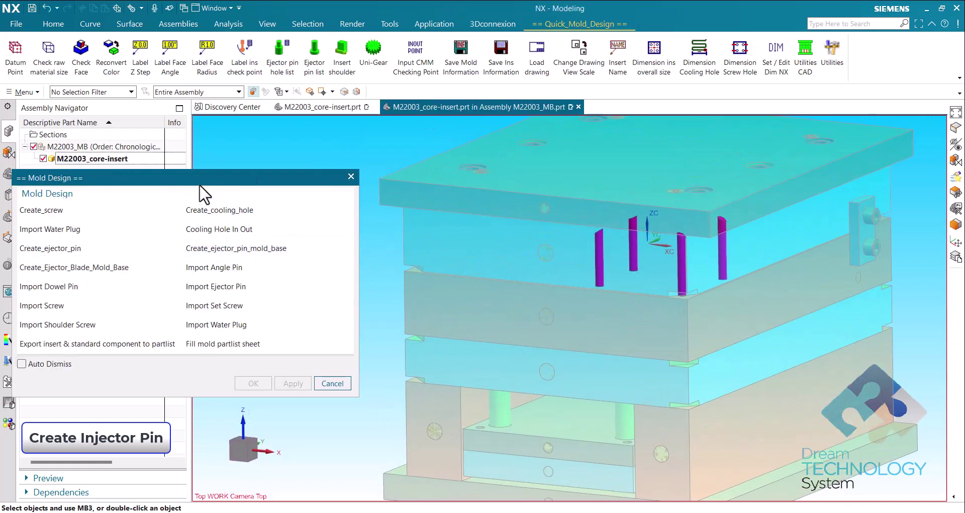
pyautogui.click(246, 203)
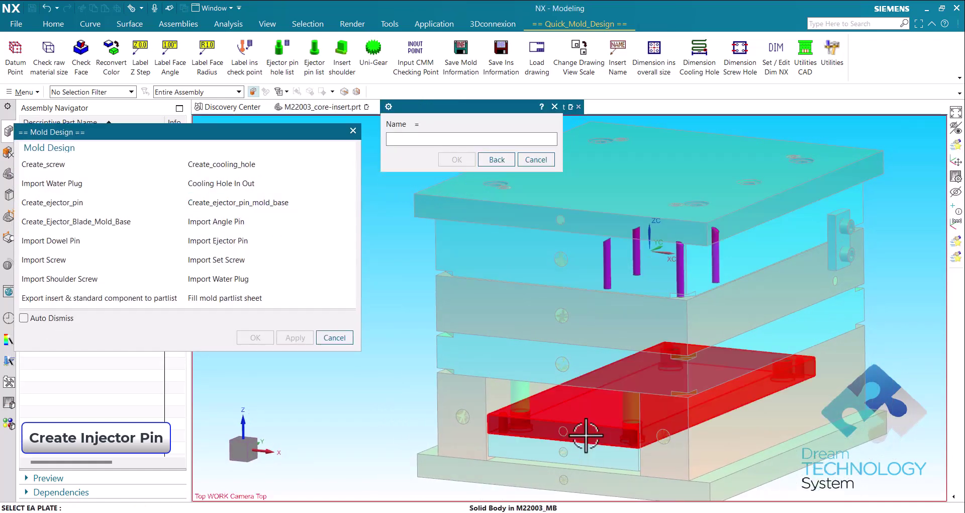
pyautogui.click(585, 434)
pyautogui.click(608, 353)
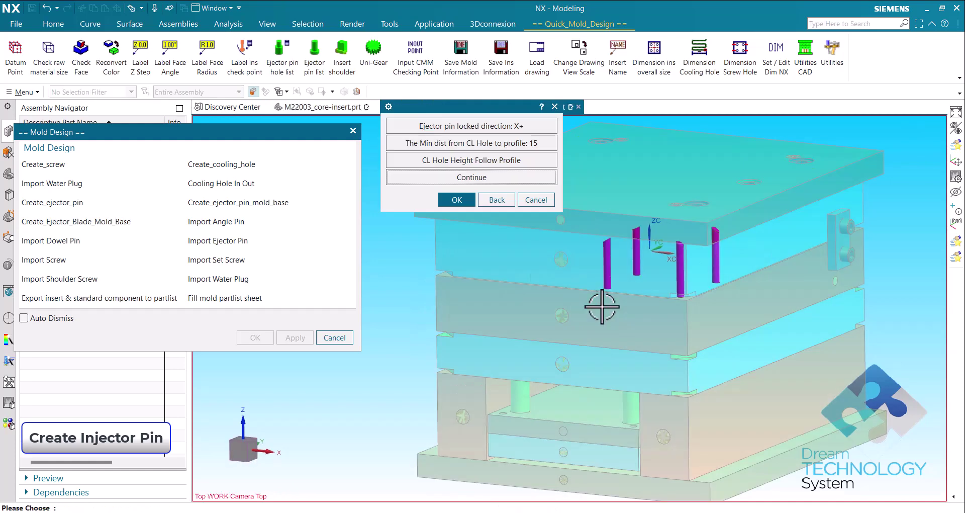
pyautogui.scroll(3, 600, 306)
pyautogui.scroll(-3, 601, 306)
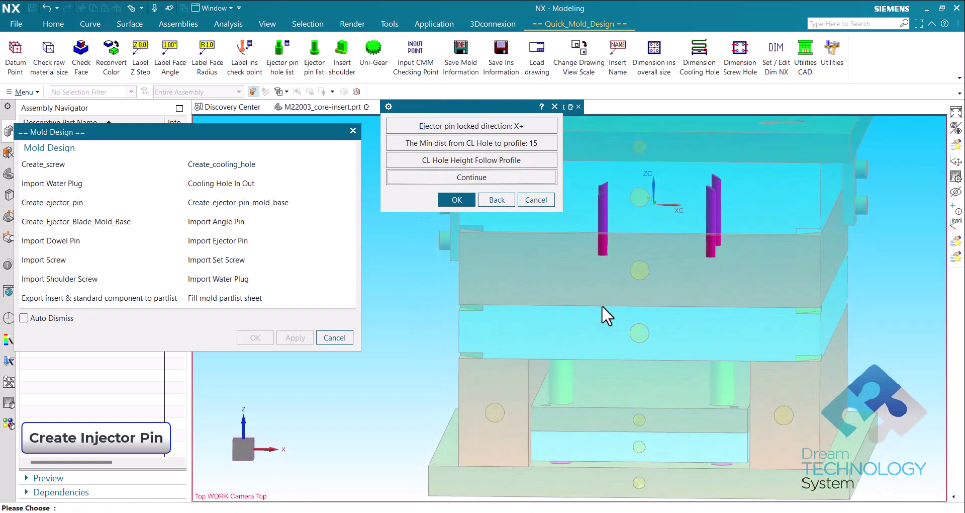
pyautogui.click(470, 178)
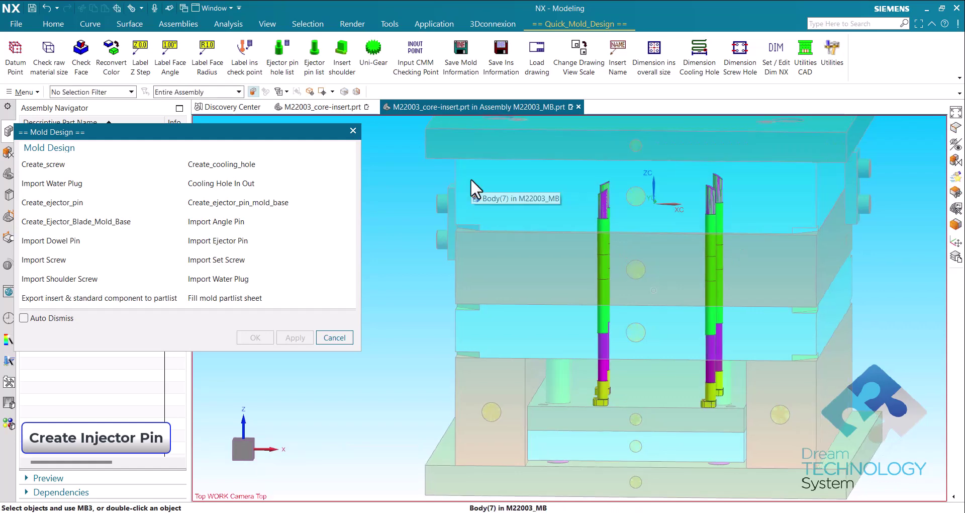
pyautogui.click(334, 337)
pyautogui.click(325, 108)
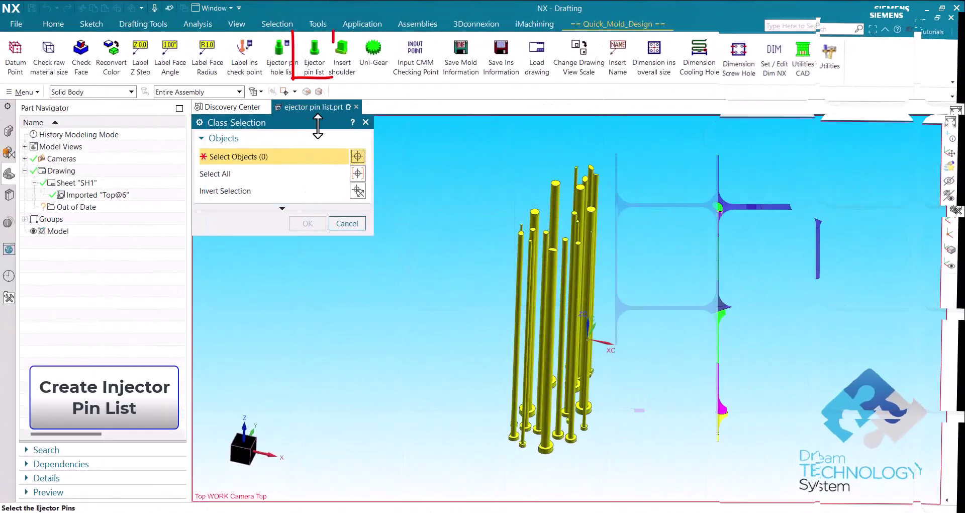
# Generate the ejector pin list sheet for all ejector pins in the part and check its table
pyautogui.click(357, 173)
pyautogui.click(308, 223)
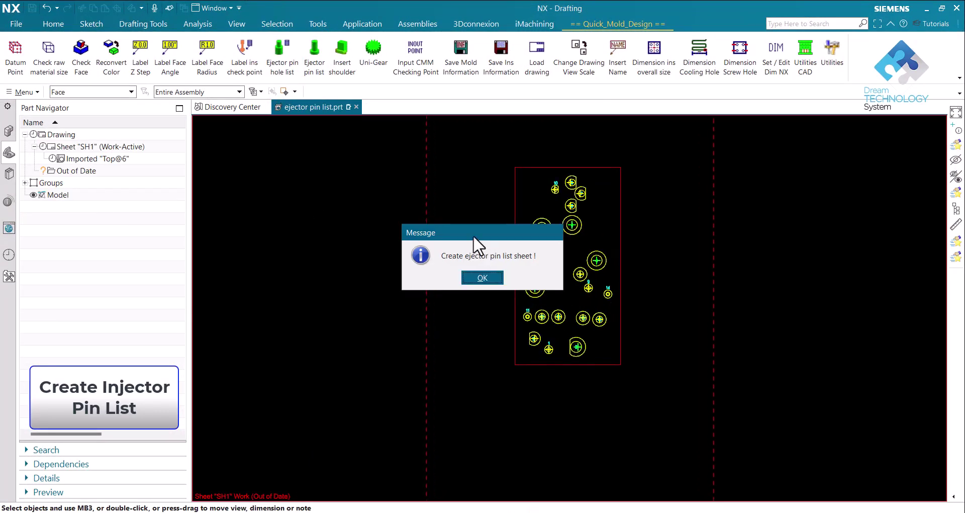
pyautogui.moveTo(473, 236); pyautogui.dragTo(311, 239)
pyautogui.scroll(5, 582, 224)
pyautogui.scroll(-2, 647, 261)
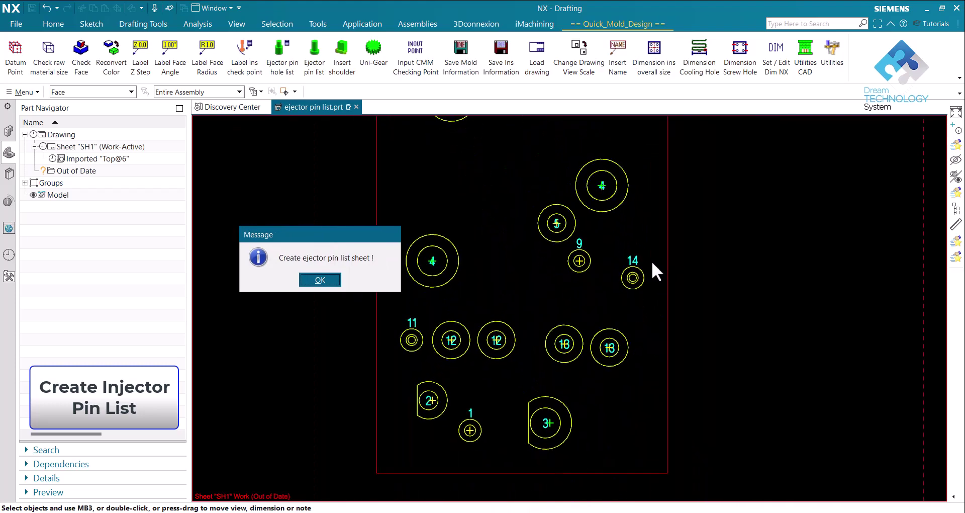
pyautogui.scroll(-5, 652, 263)
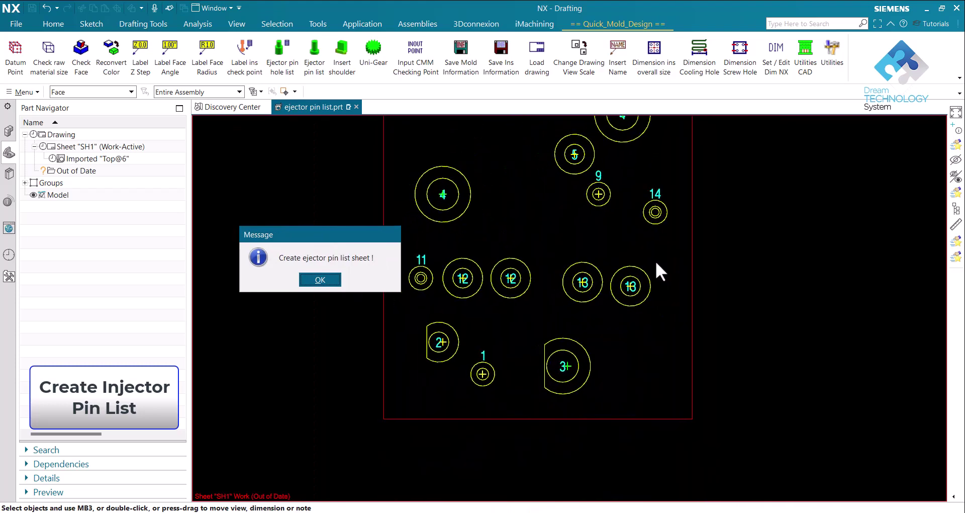
pyautogui.click(319, 280)
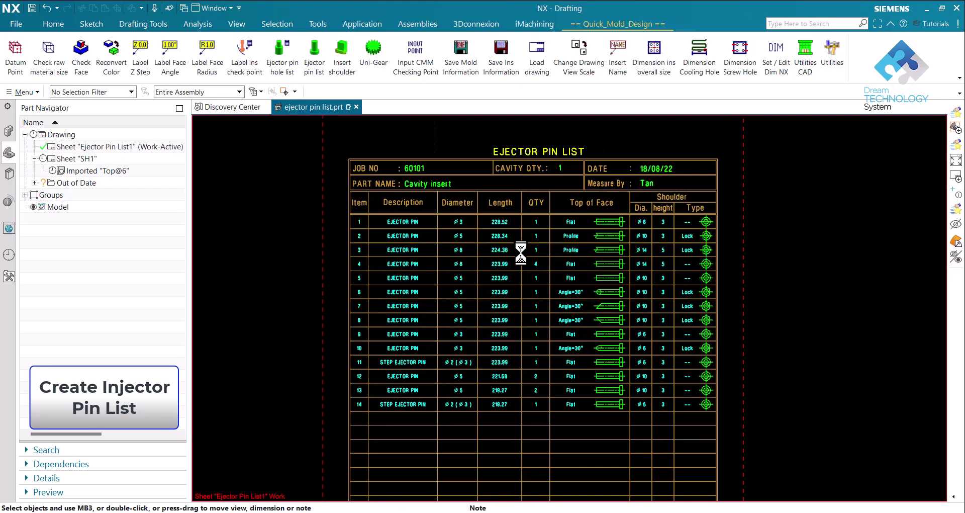
pyautogui.scroll(2, 557, 254)
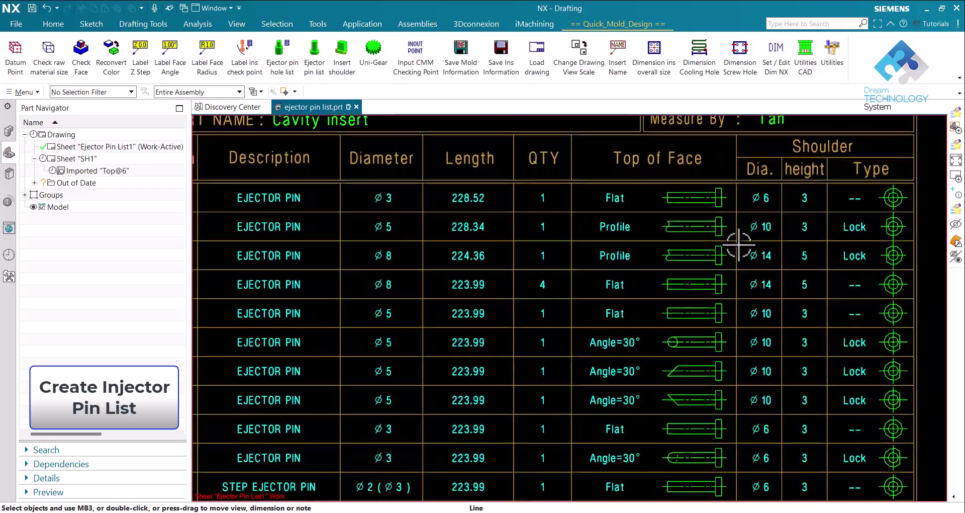
pyautogui.scroll(-3, 739, 245)
pyautogui.scroll(-2, 739, 244)
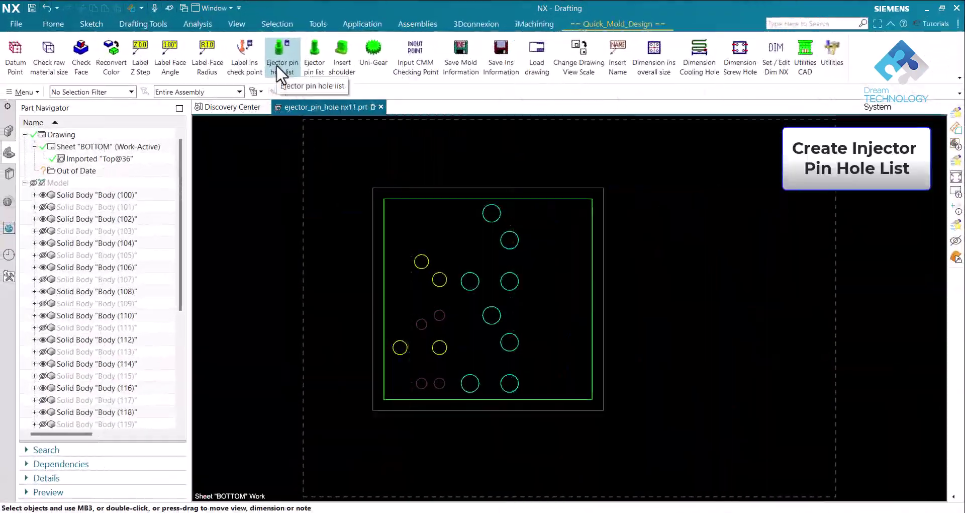
# Create an ejector pin hole list for the insert's pin holes, with labels starting at A, and place the table beside the view
pyautogui.click(278, 65)
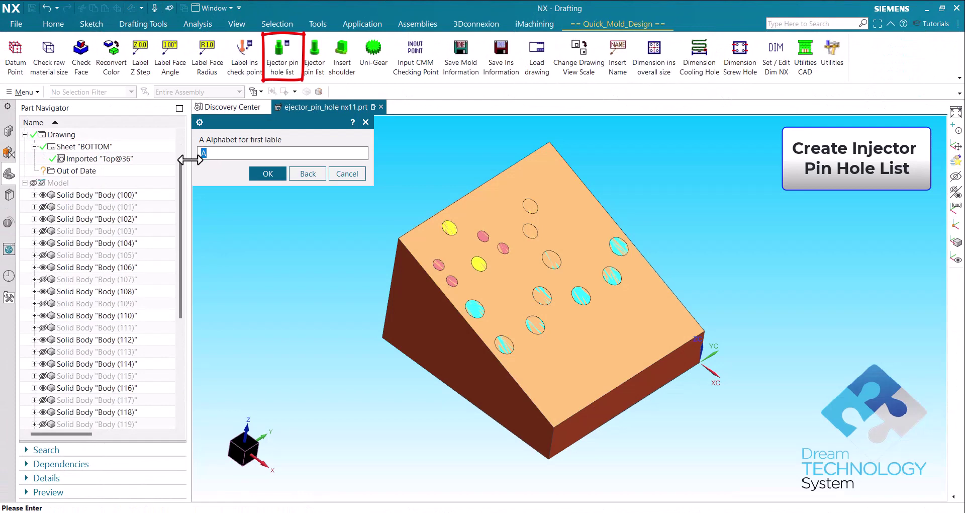
pyautogui.click(624, 410)
pyautogui.moveTo(625, 409); pyautogui.dragTo(399, 162, button='middle')
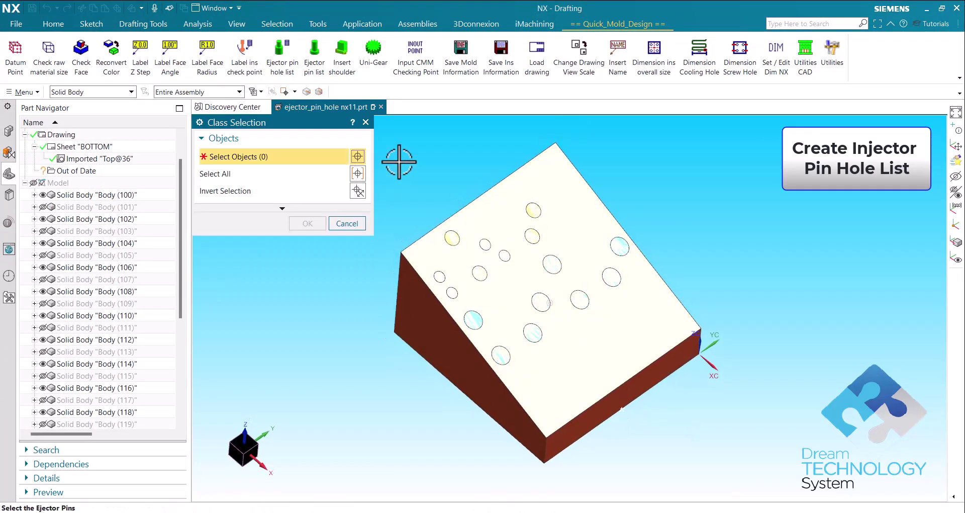
pyautogui.moveTo(652, 376); pyautogui.dragTo(653, 376)
pyautogui.click(305, 222)
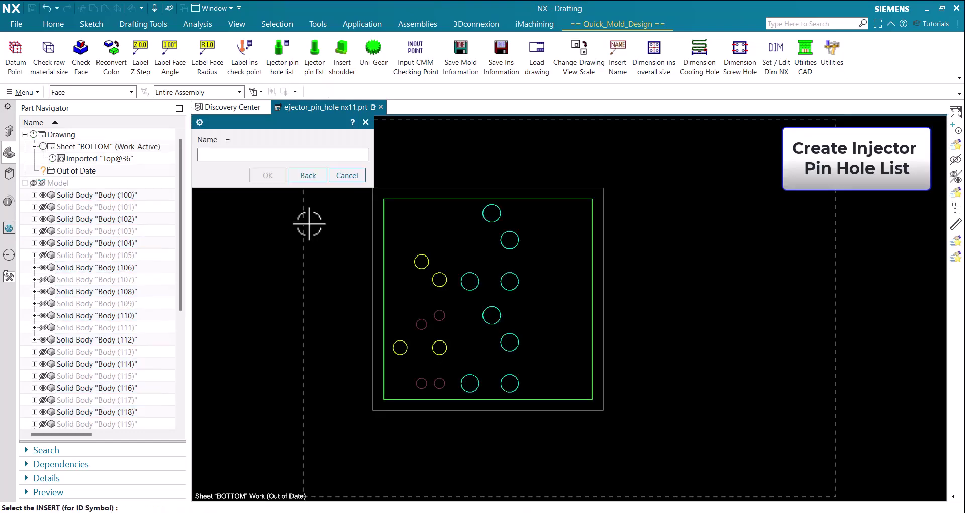
pyautogui.click(594, 281)
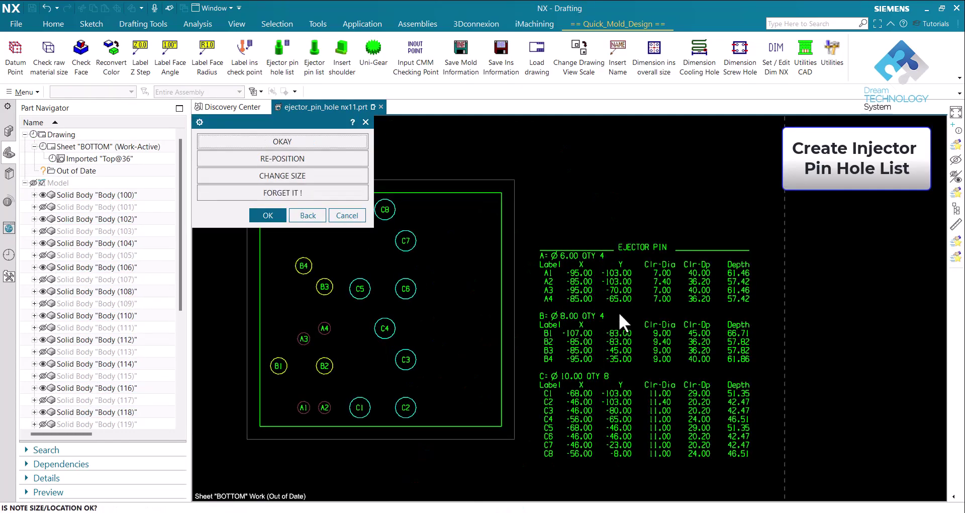
pyautogui.scroll(3, 657, 318)
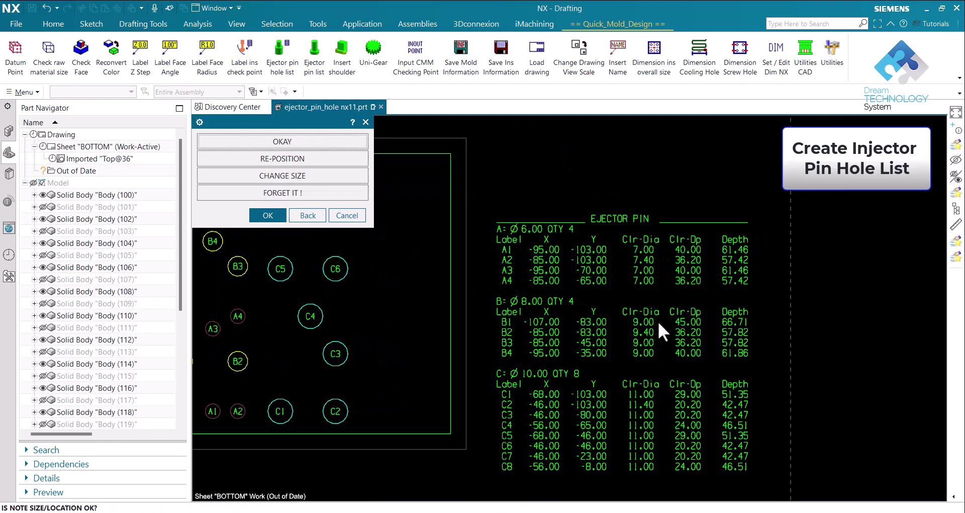
pyautogui.scroll(-5, 658, 321)
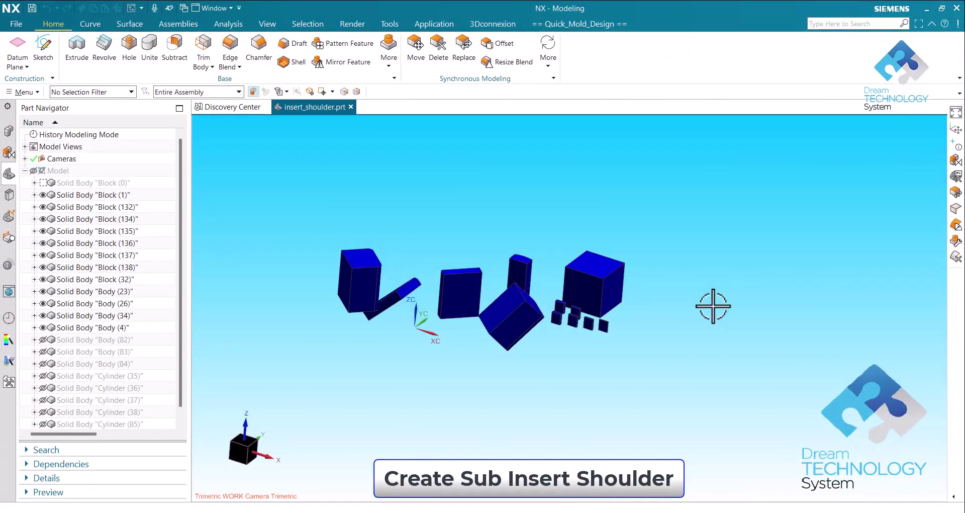
# Add an insert shoulder of the height 6 type along a lower edge of the thin diagonal plate near the origin
pyautogui.moveTo(705, 335); pyautogui.dragTo(706, 407, button='middle')
pyautogui.press('F8')
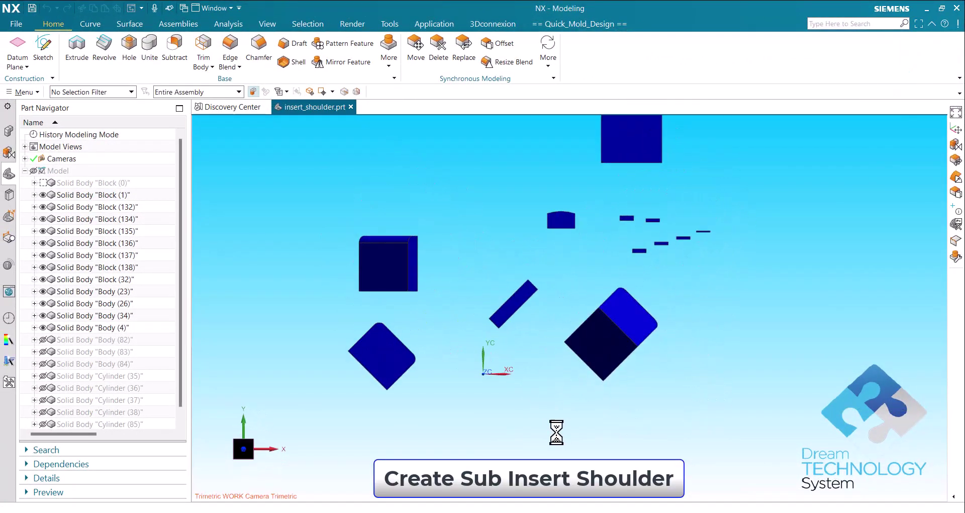
pyautogui.scroll(3, 570, 425)
pyautogui.scroll(1, 569, 426)
pyautogui.moveTo(569, 426); pyautogui.dragTo(469, 168, button='middle')
pyautogui.click(579, 24)
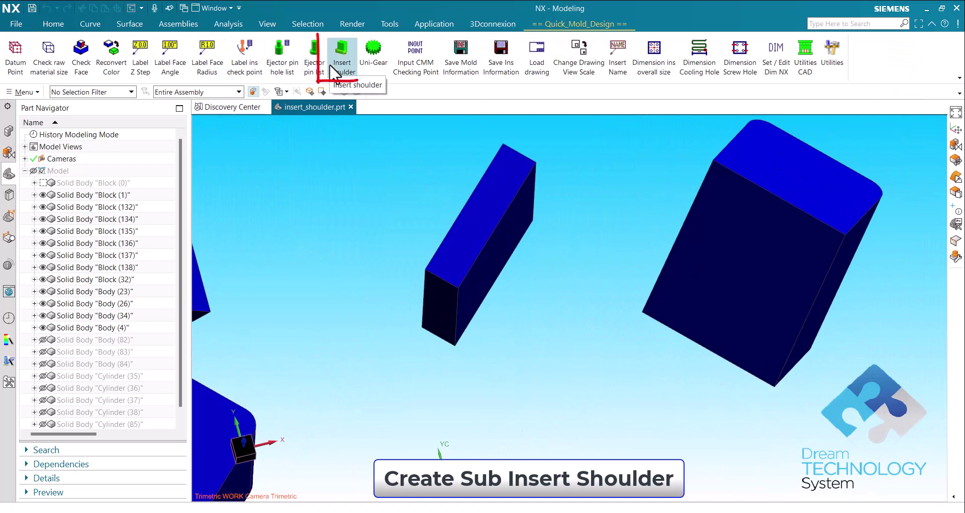
pyautogui.click(343, 65)
pyautogui.click(293, 159)
pyautogui.moveTo(416, 323); pyautogui.dragTo(474, 323, button='middle')
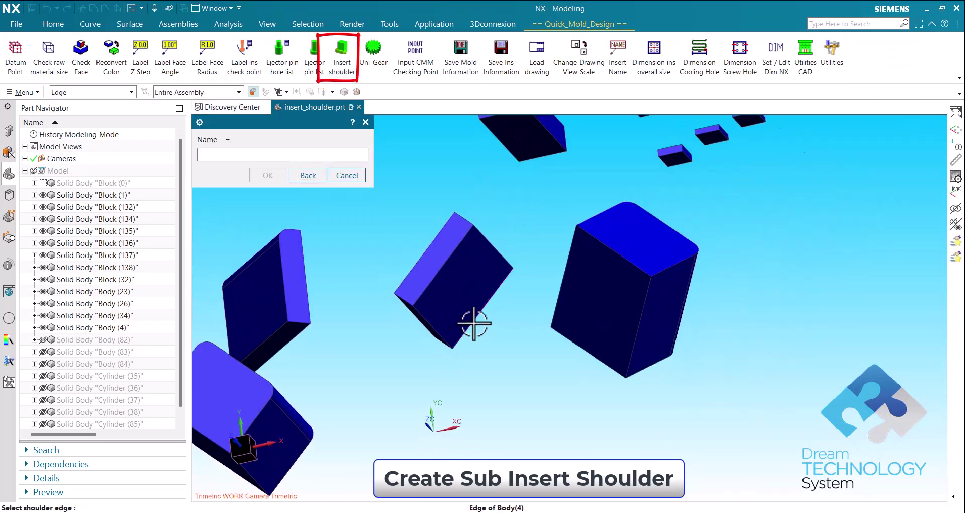
pyautogui.click(473, 324)
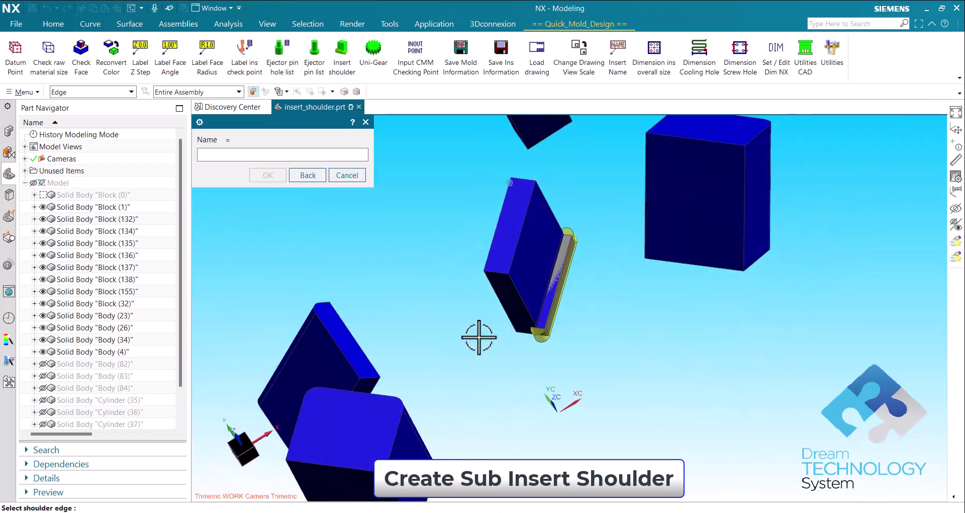
# Add insert shoulders to the tilted block and to the upright rounded-corner block beside it
pyautogui.scroll(-4, 487, 341)
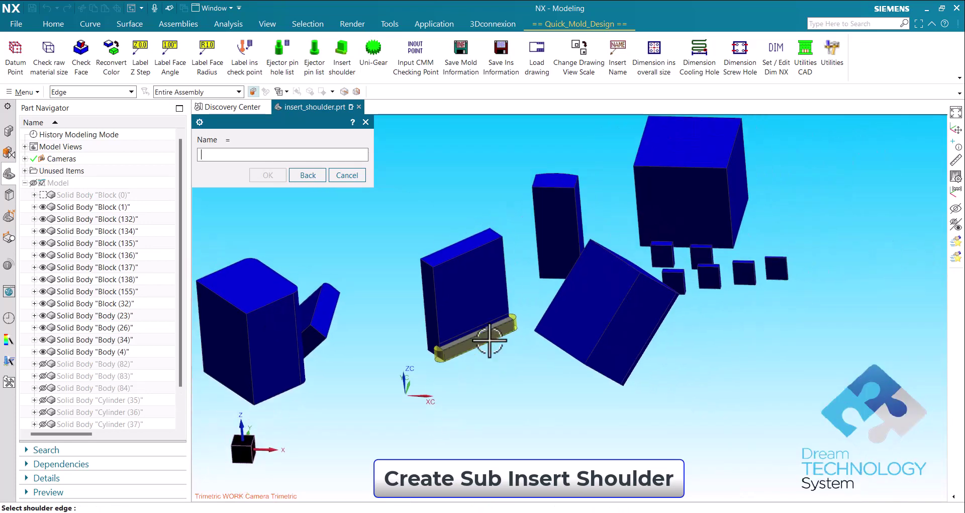
pyautogui.moveTo(491, 340); pyautogui.dragTo(454, 433, button='middle')
pyautogui.press('F8')
pyautogui.scroll(2, 321, 294)
pyautogui.scroll(1, 321, 294)
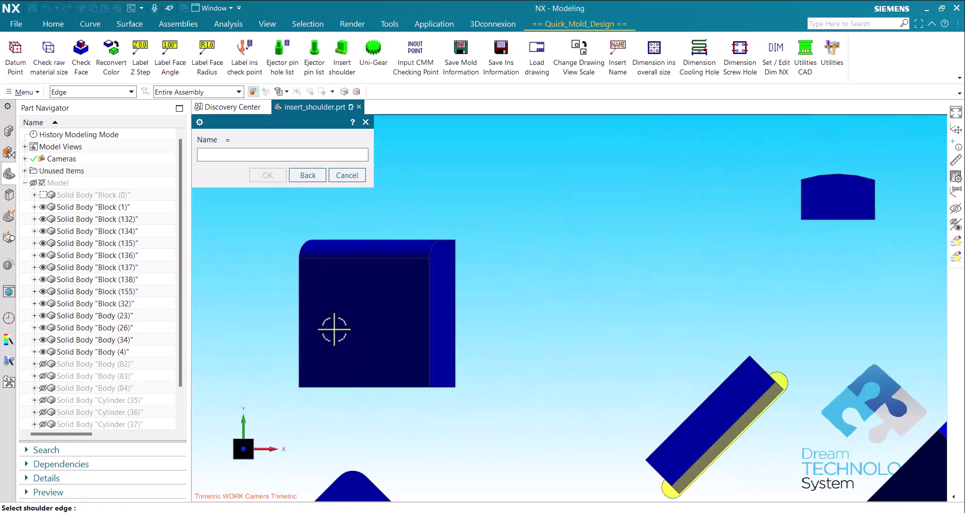
pyautogui.click(300, 364)
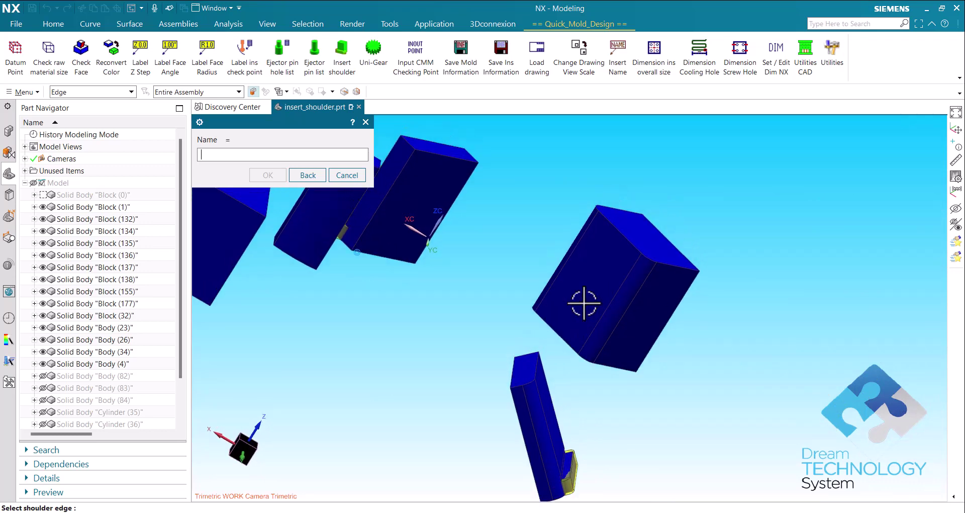
pyautogui.click(556, 335)
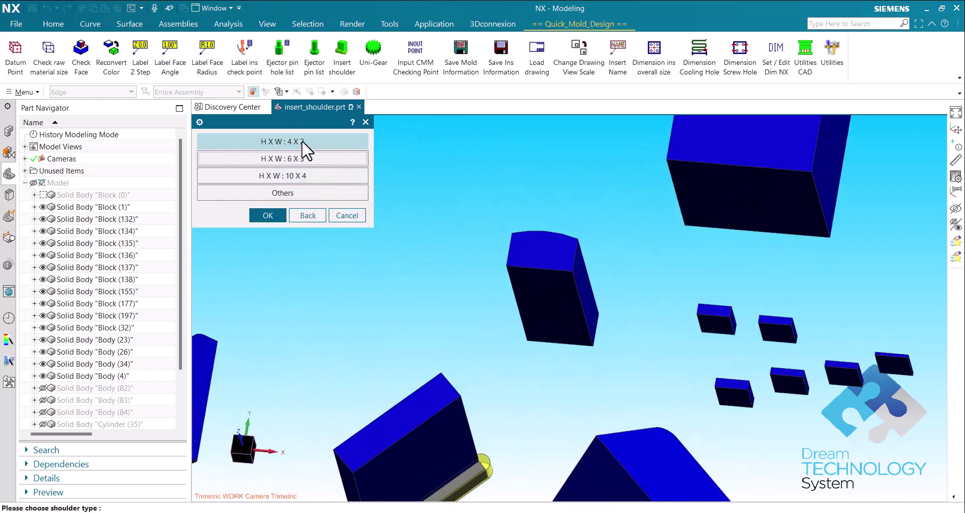
# Add a 4 X 2 shoulder to the curved-side block and another shoulder to the large tilted block
pyautogui.click(301, 141)
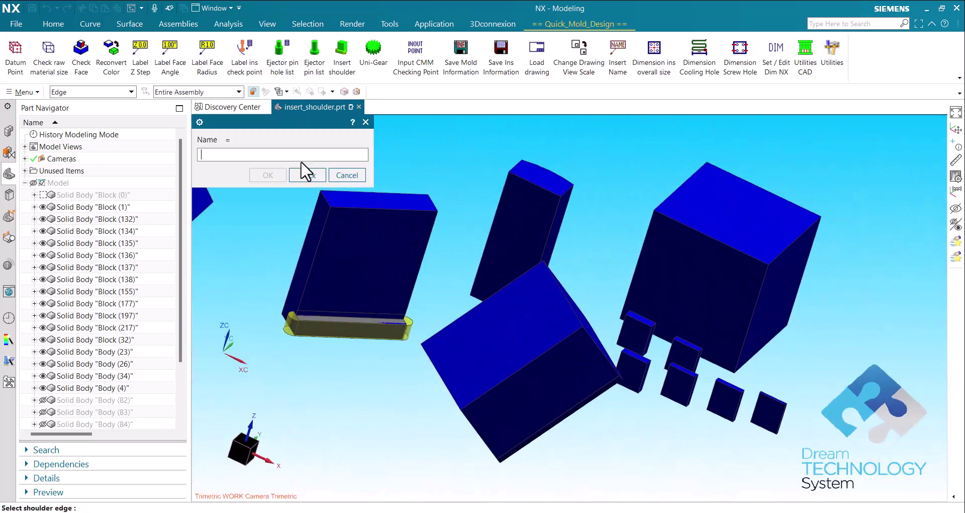
pyautogui.press('Escape')
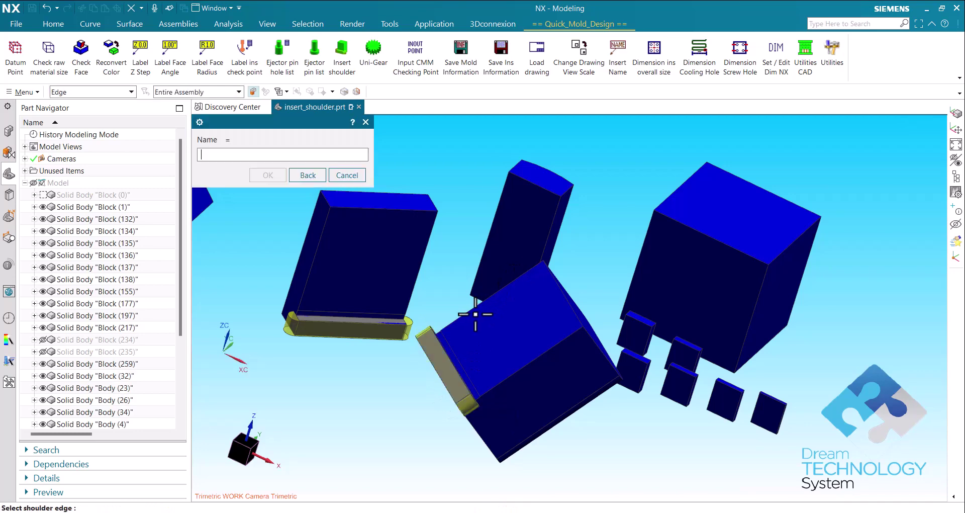
pyautogui.press('Escape')
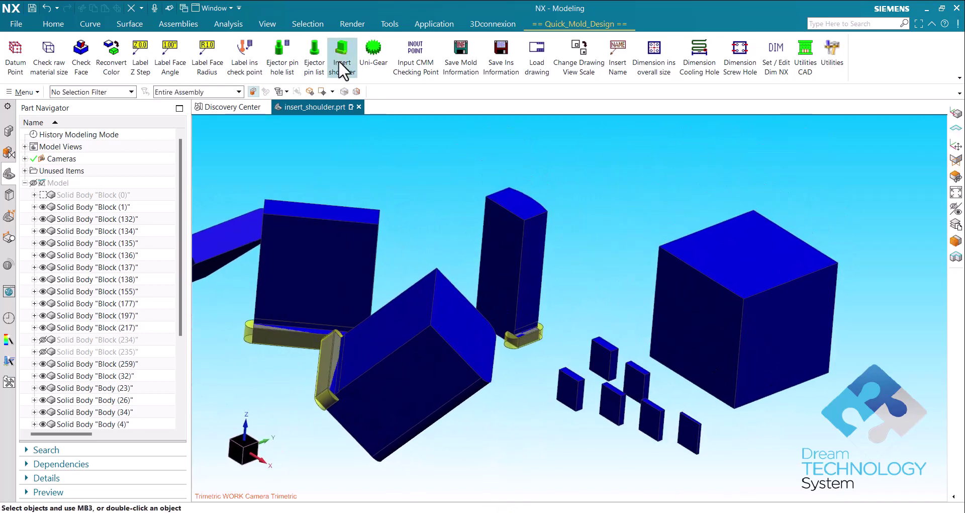
# Add insert shoulders to the lower edges of the six small blocks
pyautogui.click(339, 60)
pyautogui.click(351, 182)
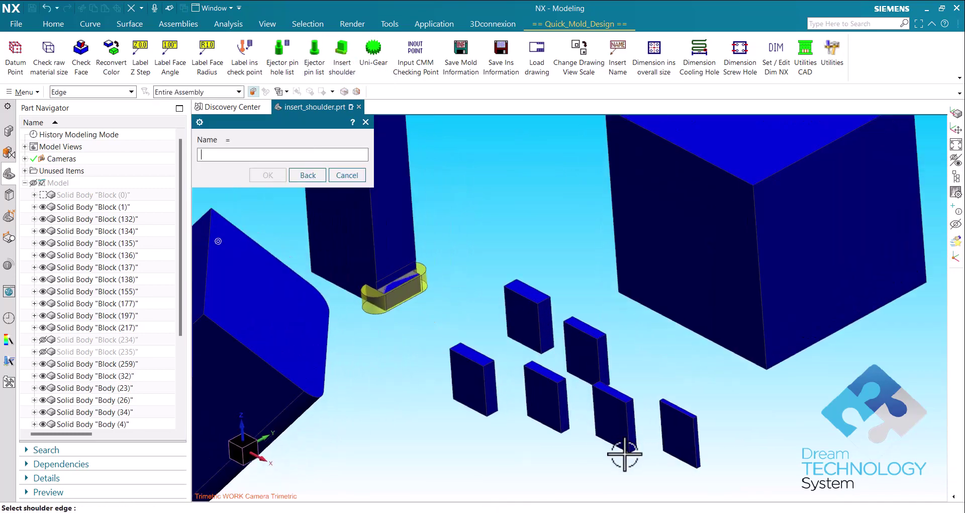
pyautogui.scroll(2, 624, 454)
pyautogui.click(431, 400)
pyautogui.click(523, 404)
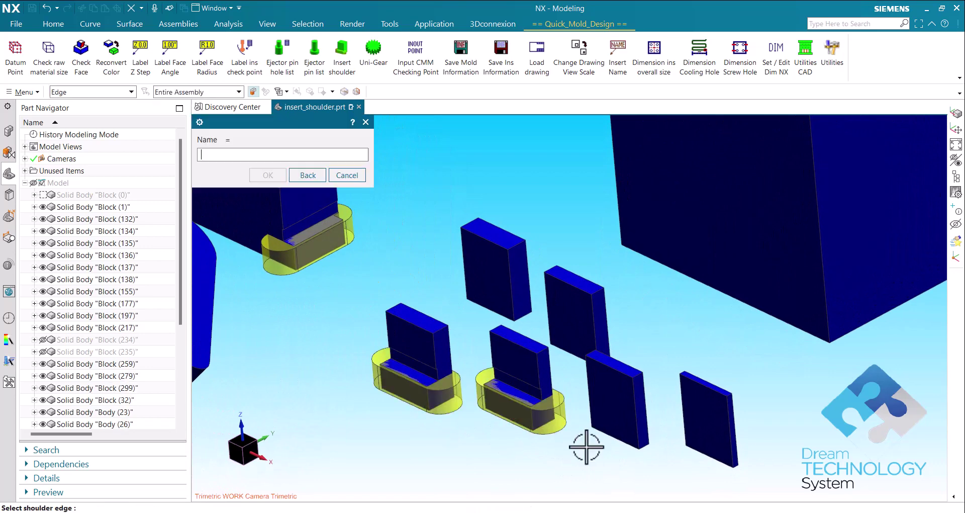
pyautogui.click(587, 445)
pyautogui.click(717, 456)
pyautogui.click(574, 361)
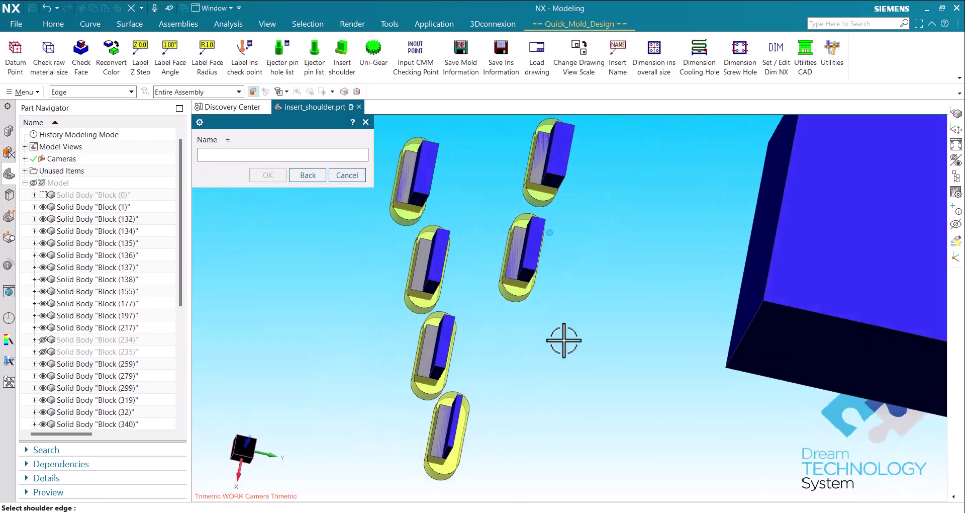
# Add a 10 X 4 insert shoulder along a lower edge of the large cube
pyautogui.click(295, 177)
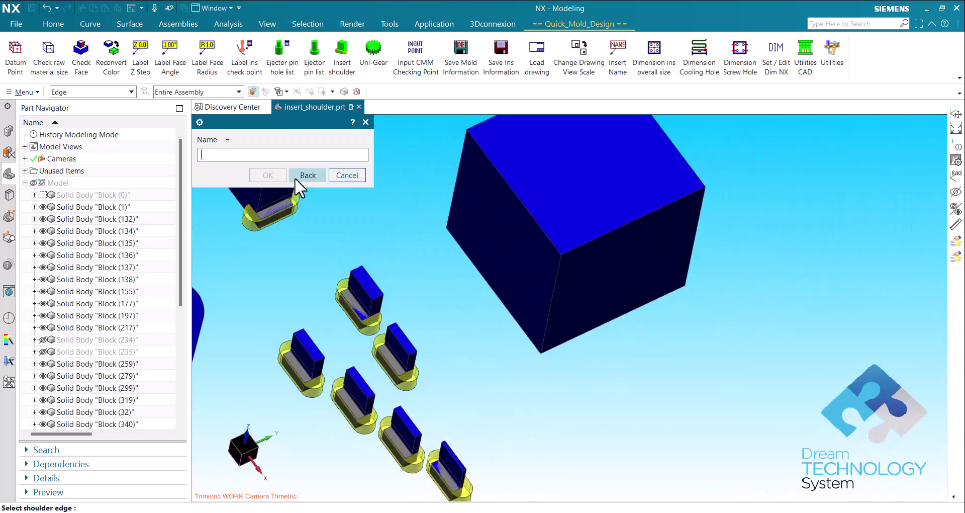
pyautogui.click(531, 380)
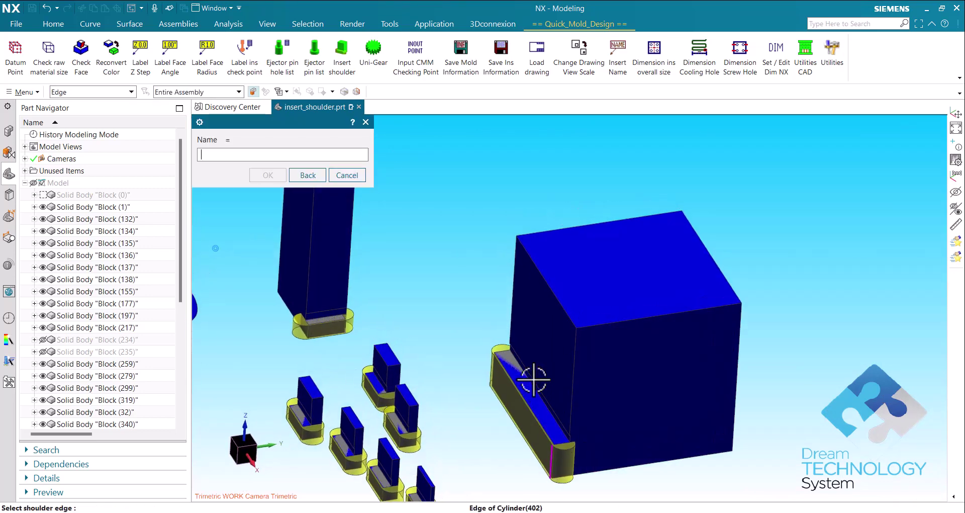
pyautogui.click(409, 347)
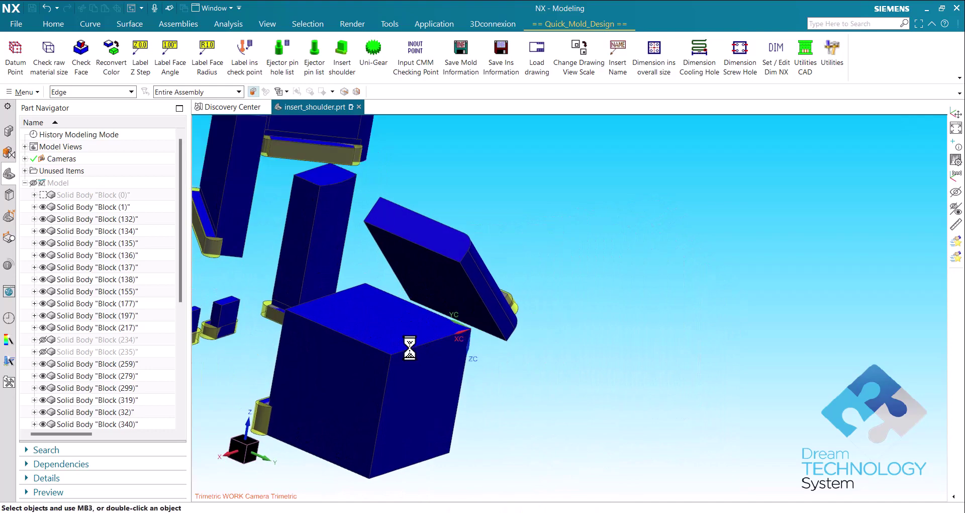
pyautogui.click(346, 171)
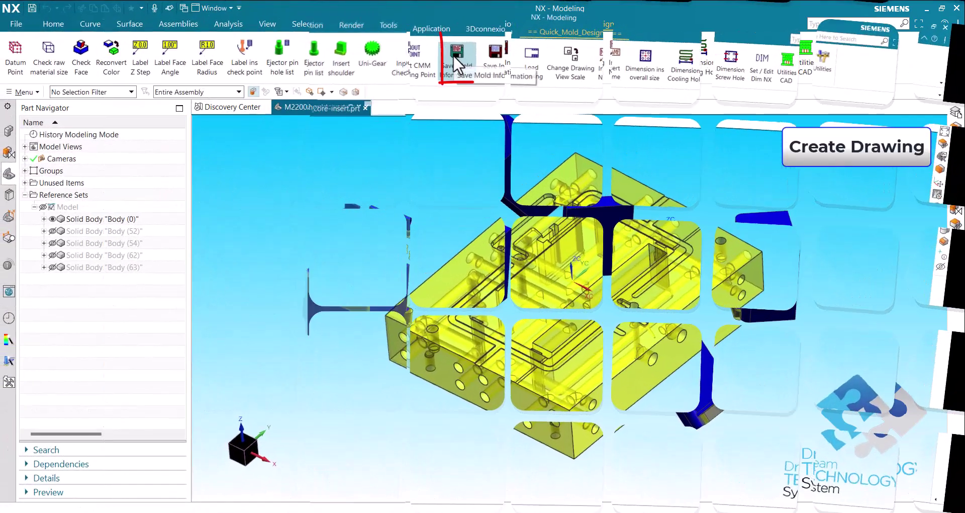
# Save the mold information and the insert attributes of the M22002_core-insert part
pyautogui.click(457, 50)
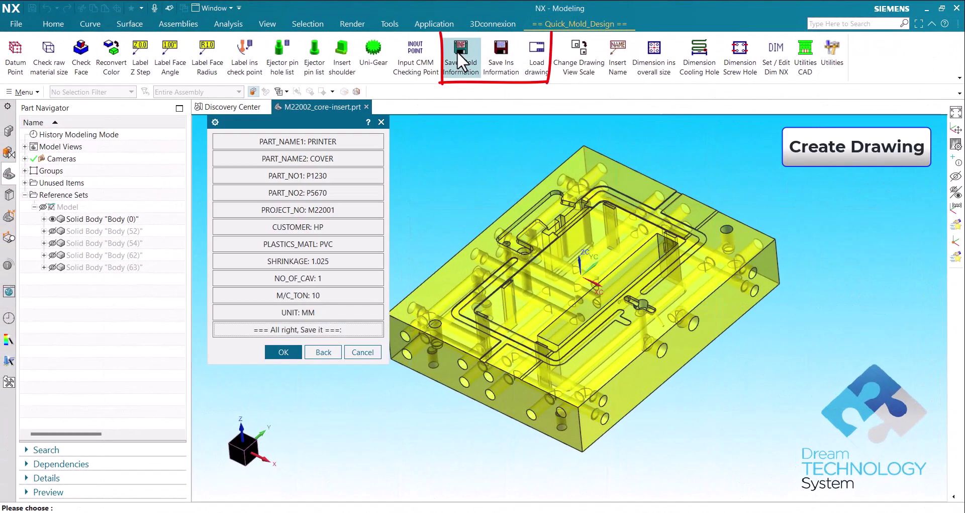
pyautogui.click(297, 329)
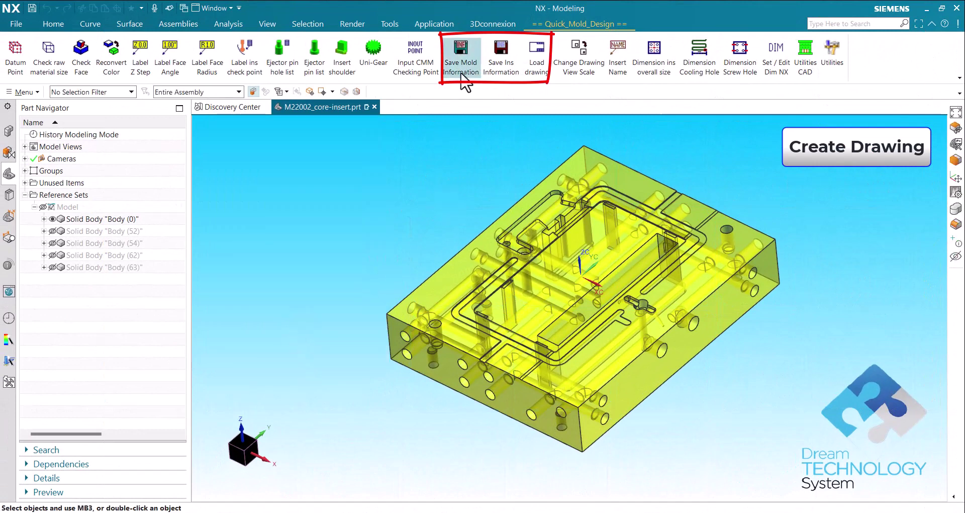
pyautogui.click(503, 55)
pyautogui.click(561, 259)
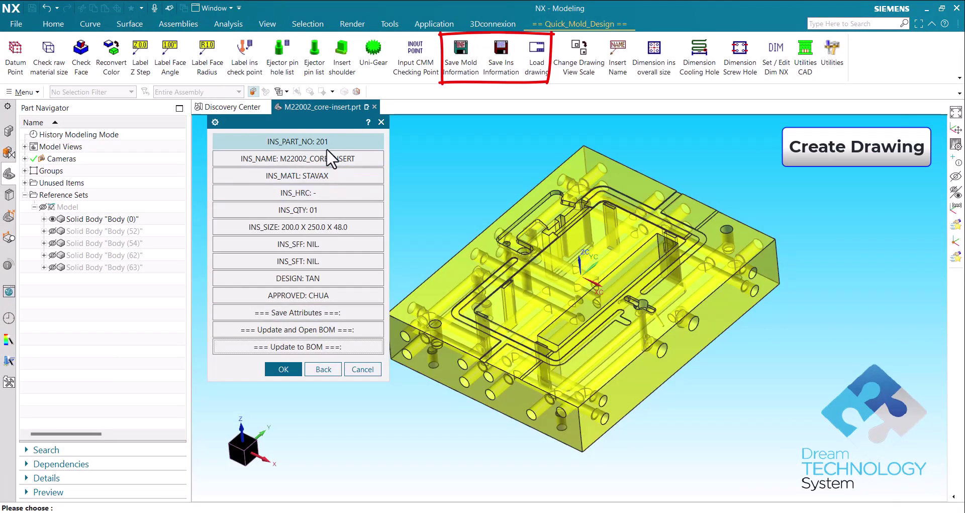
pyautogui.click(320, 312)
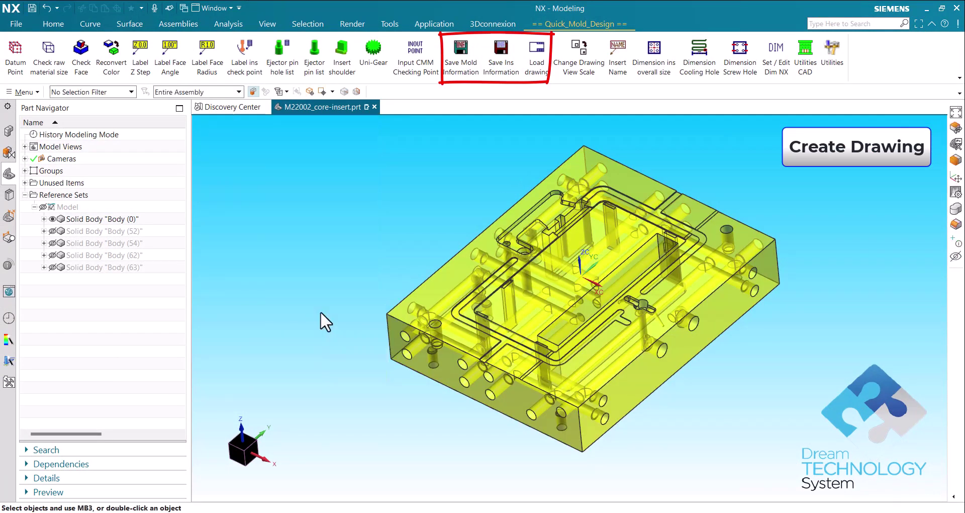
# Load an A3 drawing sheet with the standard views of the core insert
pyautogui.click(539, 75)
pyautogui.click(326, 175)
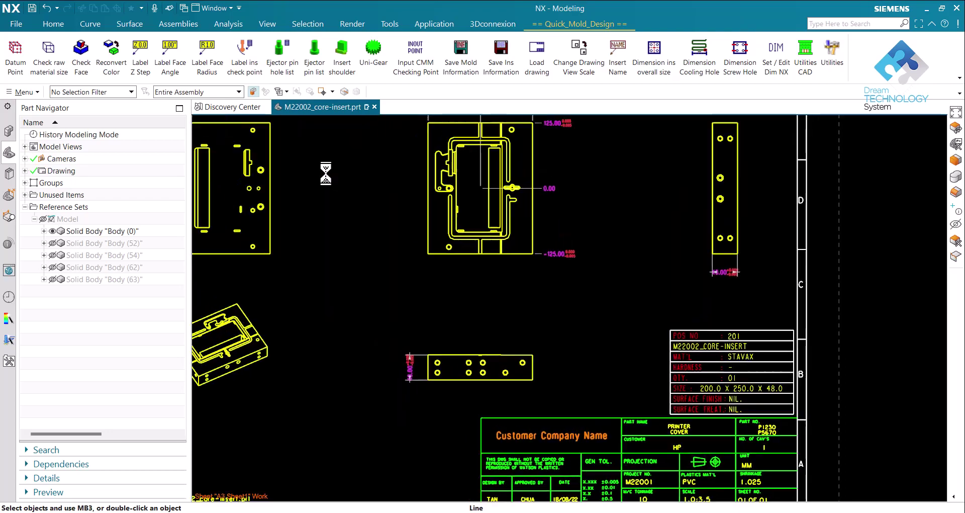
pyautogui.hotkey('ctrl', 'f')
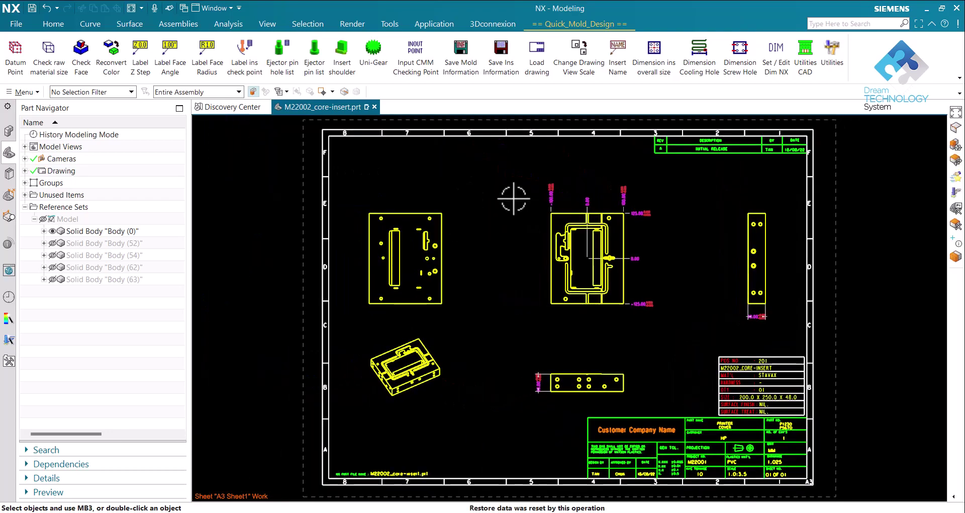
# Add overall size dimensions to the core insert's bottom view with the datum mark set at the insert center
pyautogui.click(661, 67)
pyautogui.click(430, 260)
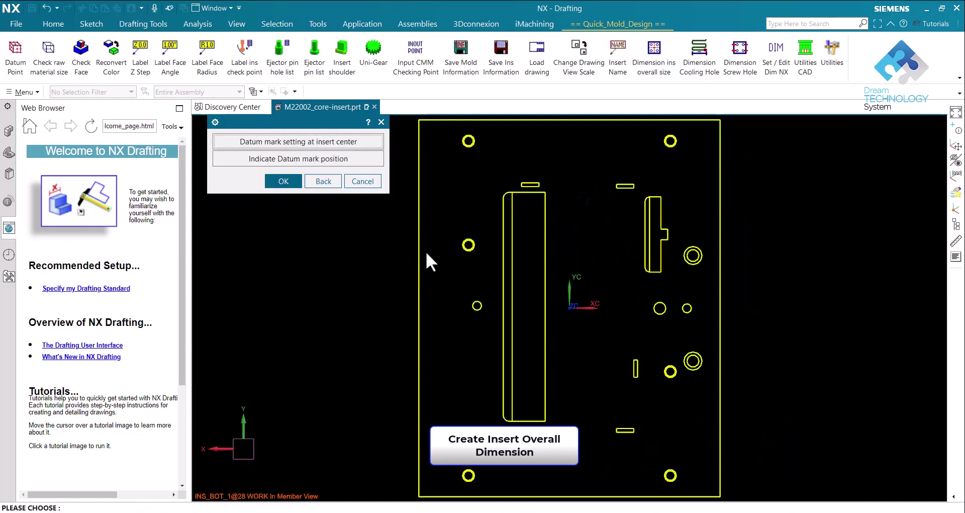
pyautogui.click(307, 141)
pyautogui.scroll(4, 305, 140)
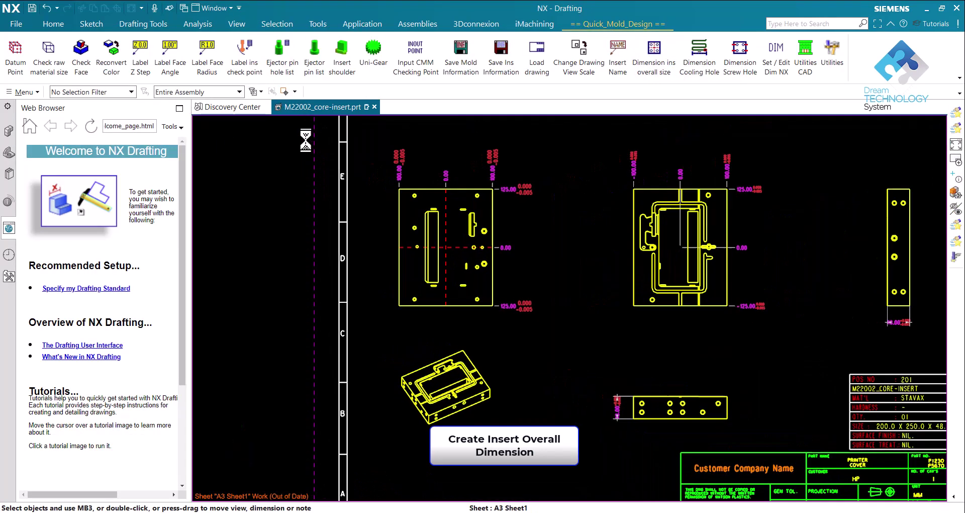
pyautogui.rightClick(634, 318)
pyautogui.click(633, 355)
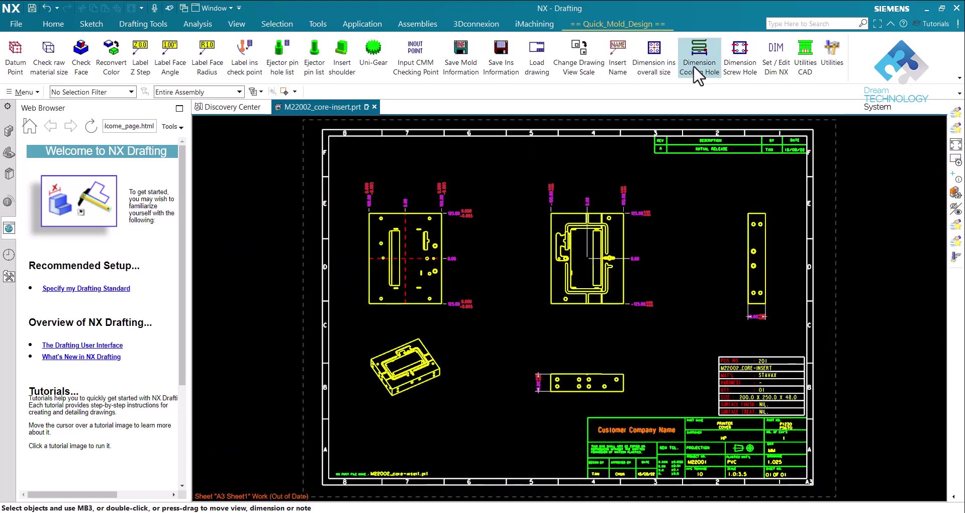
# Dimension the core insert's cooling holes and screw holes on the drawing
pyautogui.click(696, 58)
pyautogui.scroll(7, 585, 252)
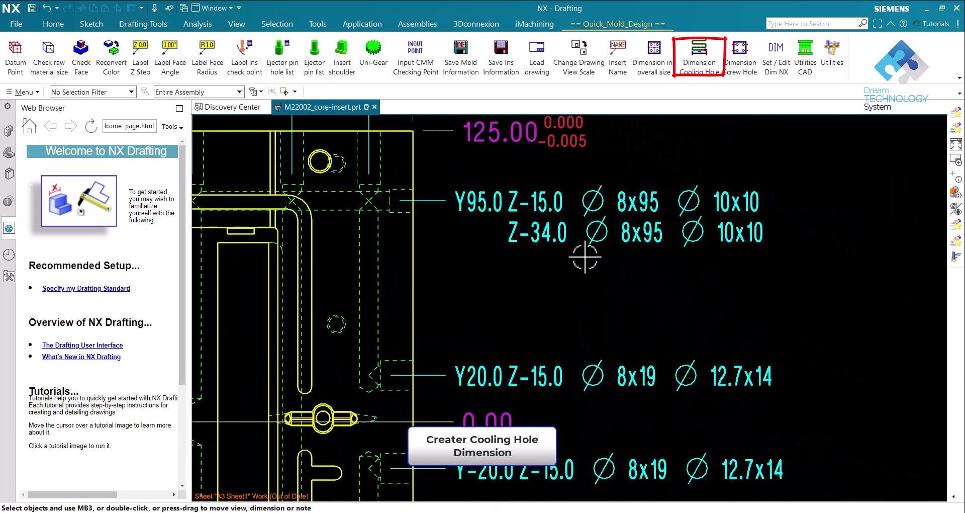
pyautogui.rightClick(585, 258)
pyautogui.click(593, 295)
pyautogui.click(737, 58)
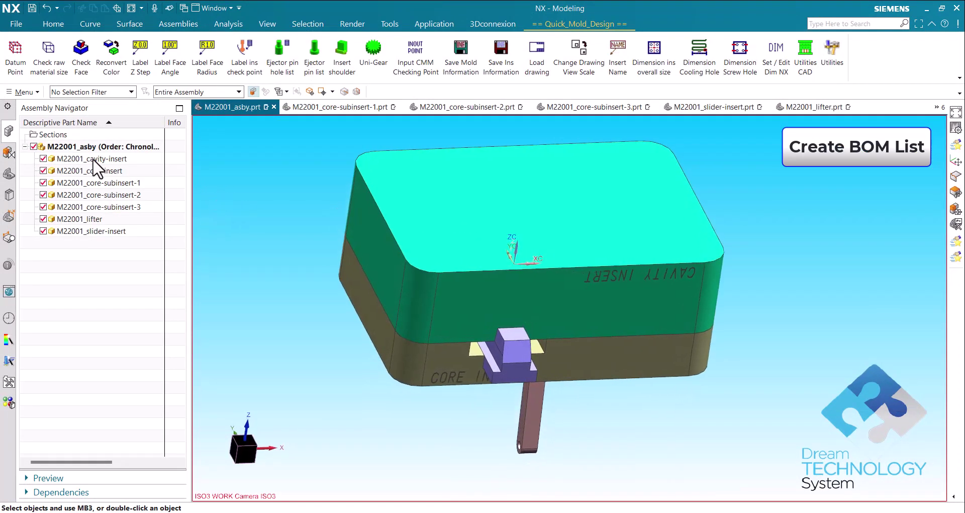
# Open the M22001_cavity-insert component in its own window and bring up its insert information
pyautogui.rightClick(93, 160)
pyautogui.click(138, 178)
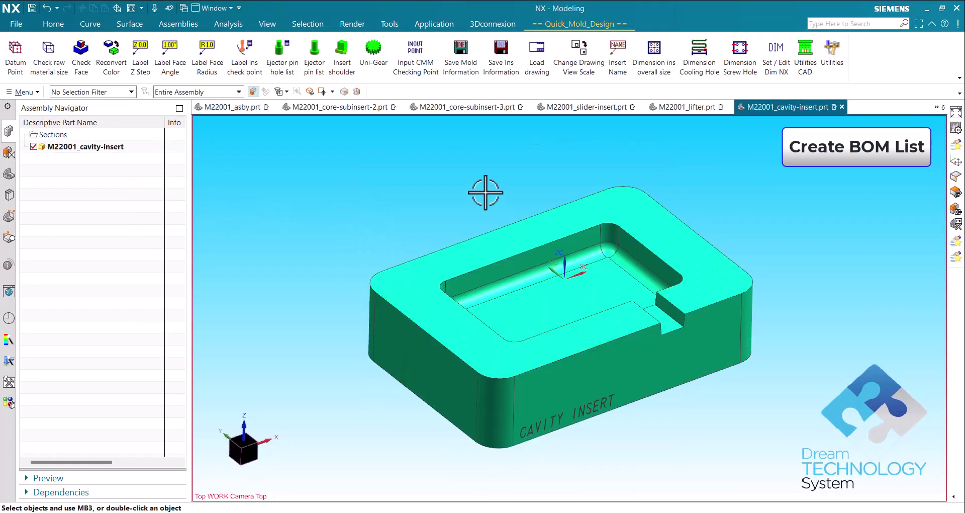
pyautogui.click(500, 53)
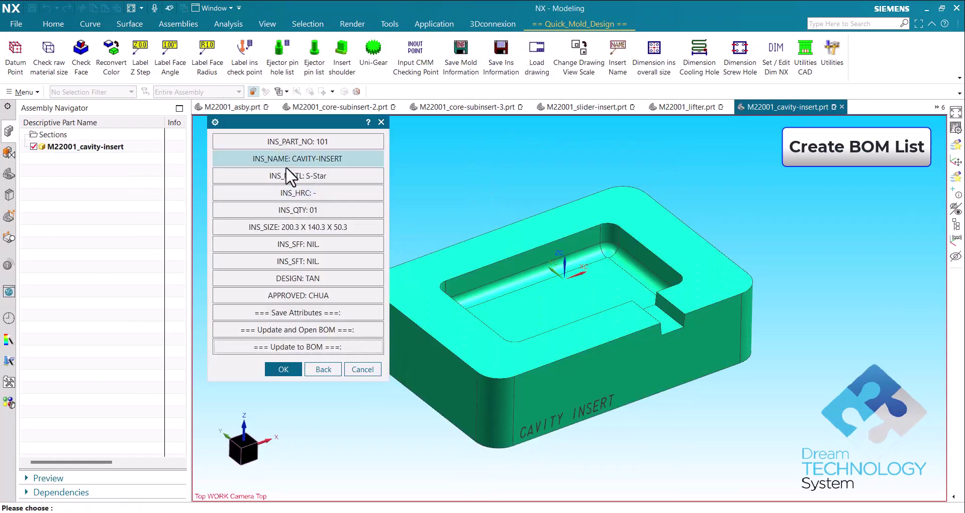
# Review the material, hardness, surface finish and surface treatment choices for the cavity insert
pyautogui.click(319, 176)
pyautogui.click(321, 402)
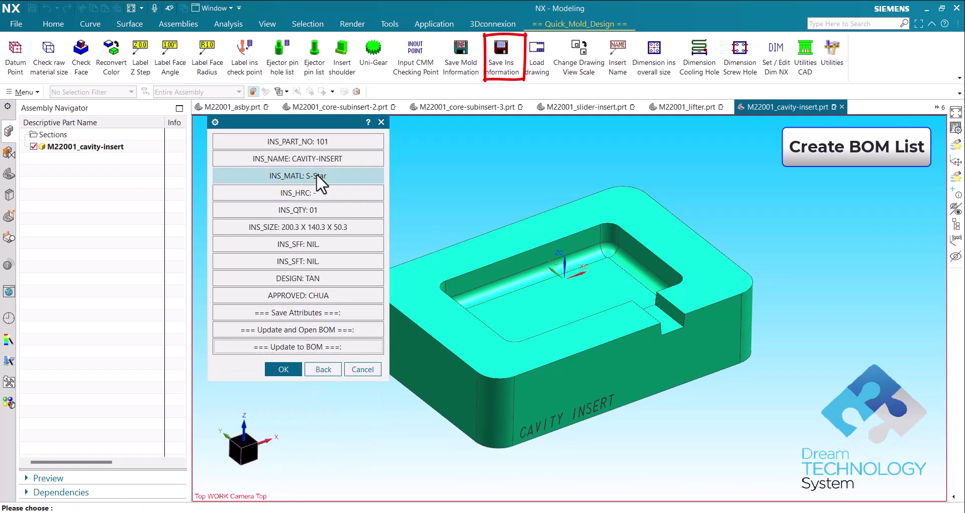
pyautogui.click(318, 192)
pyautogui.click(322, 320)
pyautogui.click(302, 238)
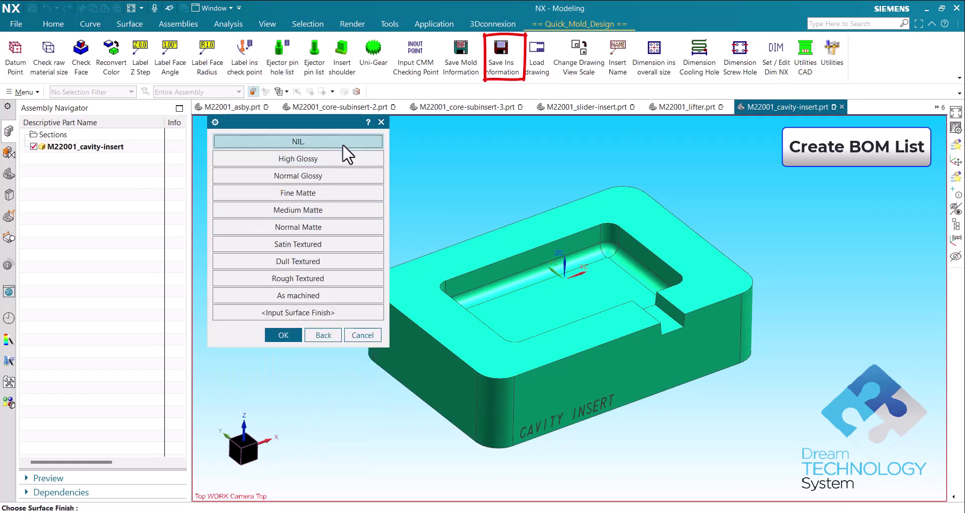
pyautogui.click(323, 335)
pyautogui.click(310, 261)
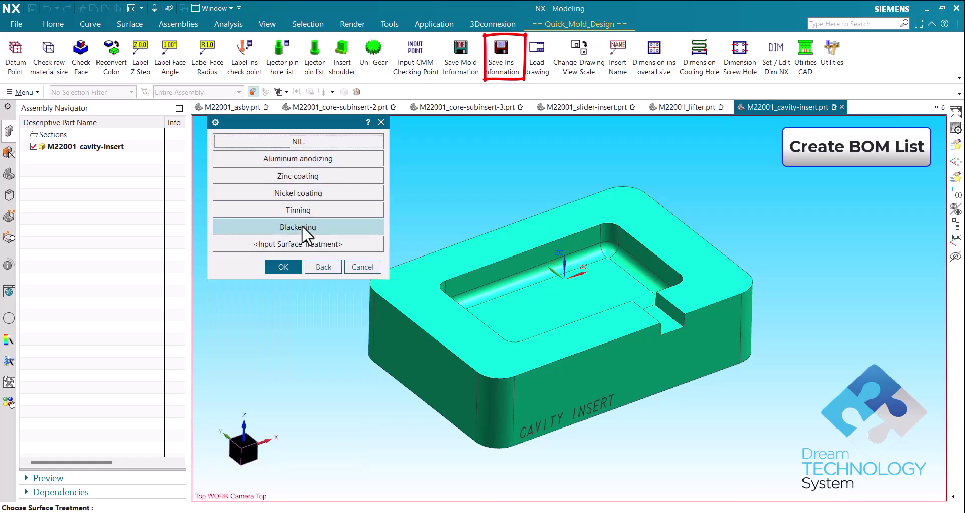
pyautogui.click(323, 267)
# Add the cavity insert to the BOM, then open M22001_core-insert from the assembly and add it to the BOM
pyautogui.click(302, 346)
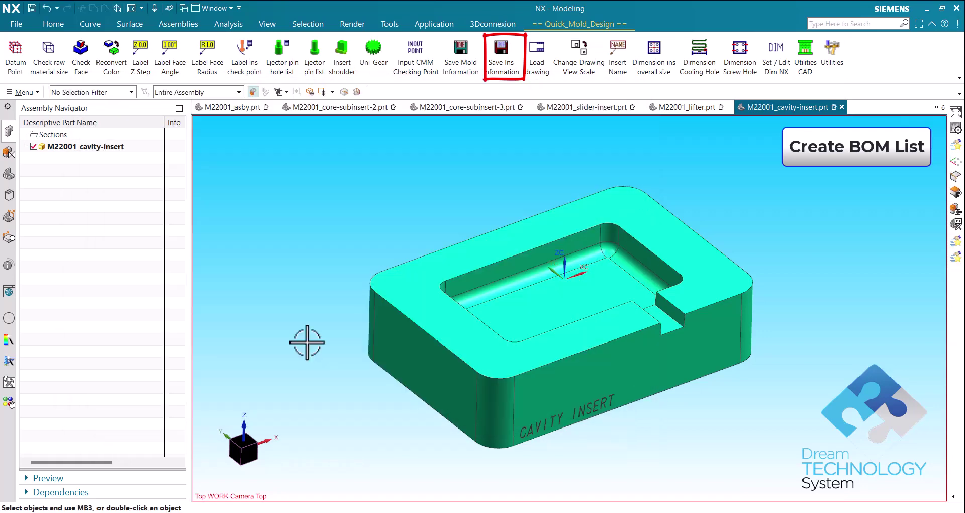
pyautogui.click(261, 108)
pyautogui.doubleClick(140, 198)
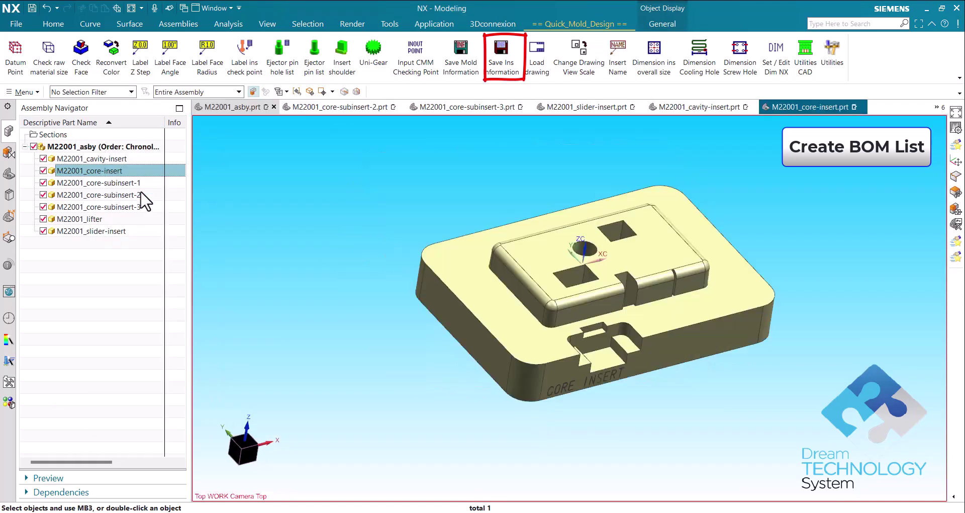
pyautogui.click(501, 49)
pyautogui.click(319, 346)
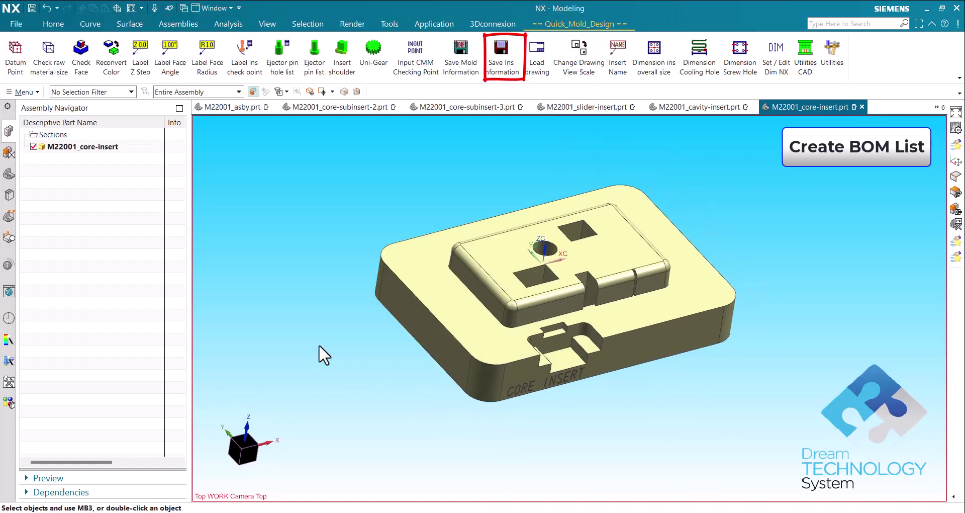
# Open M22001_core-subinsert-1 from the assembly in its own window and add its insert information to the BOM
pyautogui.click(241, 107)
pyautogui.rightClick(123, 191)
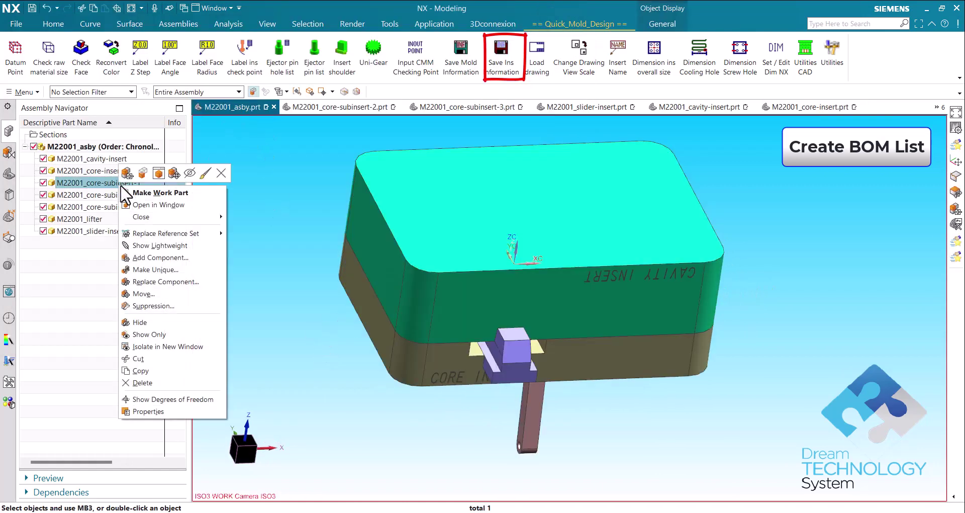
pyautogui.click(164, 203)
pyautogui.click(499, 56)
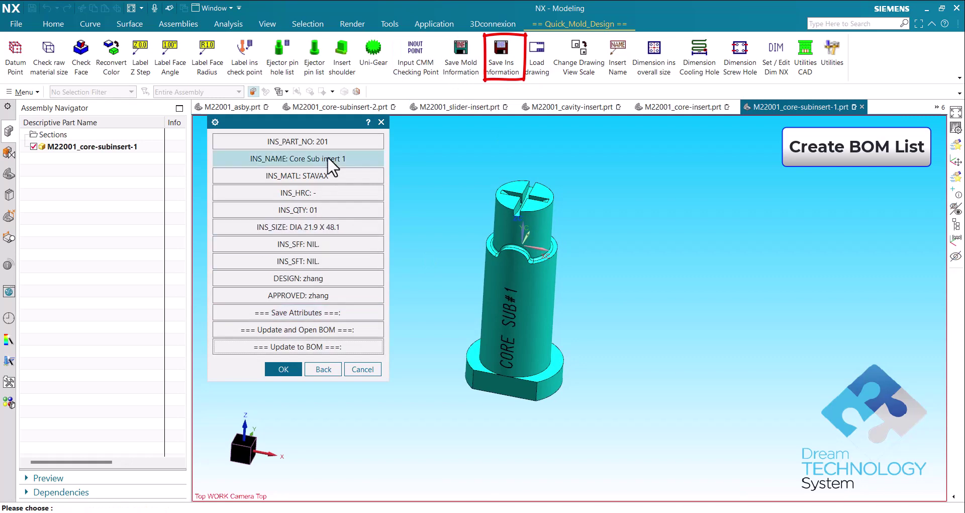
pyautogui.click(312, 347)
# Open M22001_core-subinsert-2 from the assembly in its own window and add its insert information to the BOM
pyautogui.click(224, 107)
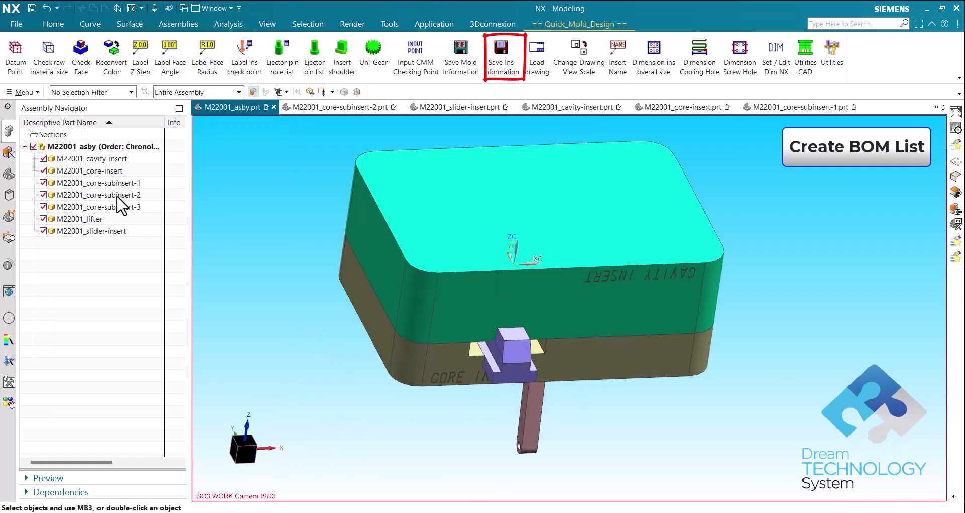
pyautogui.rightClick(119, 195)
pyautogui.click(151, 217)
pyautogui.click(500, 52)
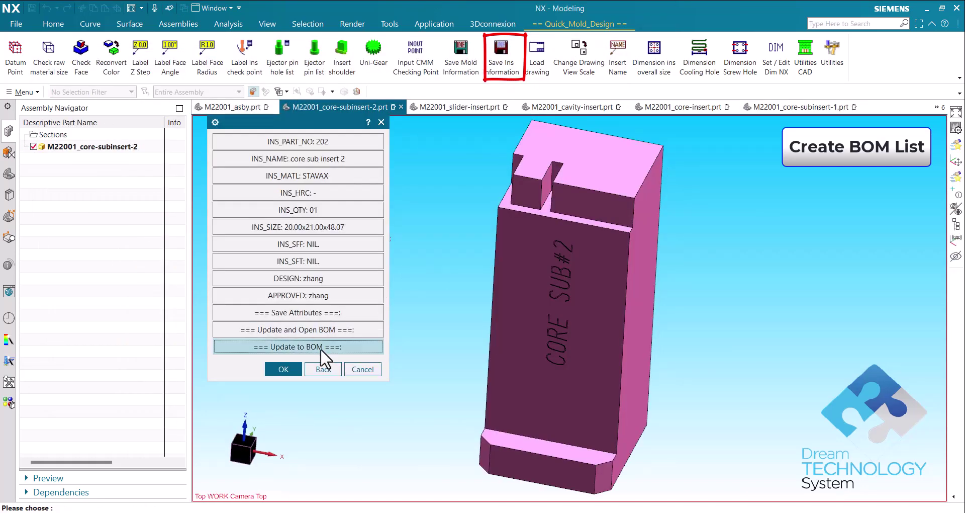
pyautogui.click(320, 348)
# Open M22001_core-subinsert-3 from the assembly in its own window and add its insert information to the BOM
pyautogui.click(249, 107)
pyautogui.rightClick(124, 207)
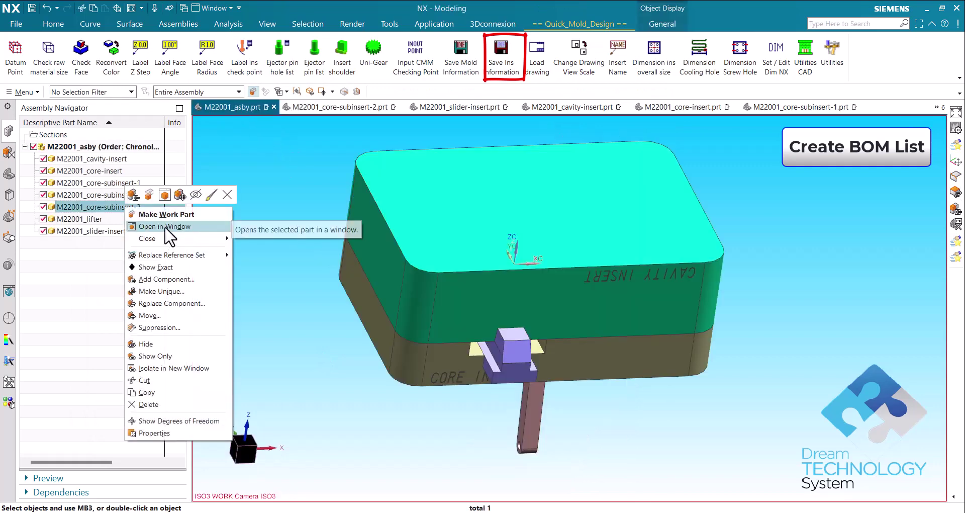
pyautogui.click(201, 171)
pyautogui.click(503, 66)
pyautogui.click(312, 346)
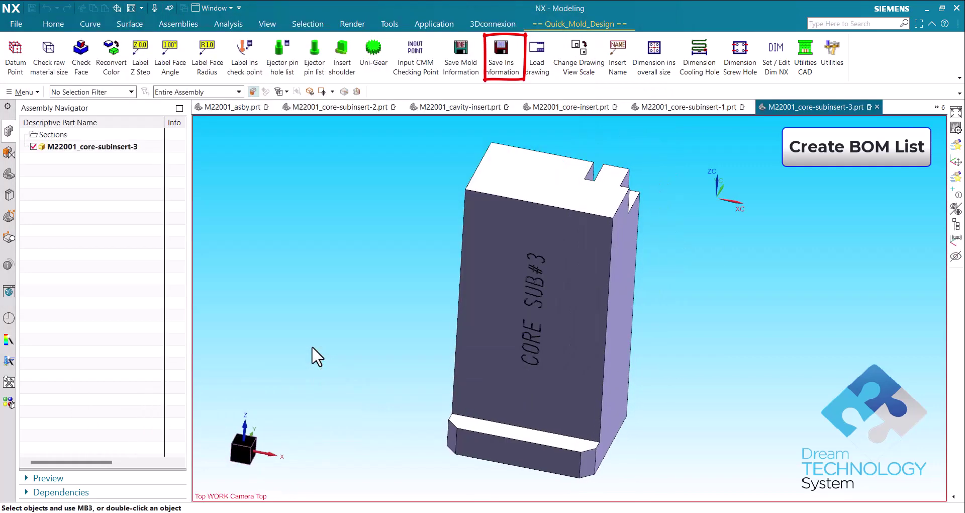
# Open M22001_lifter from the assembly in its own window and add its insert information to the BOM
pyautogui.click(231, 108)
pyautogui.rightClick(98, 219)
pyautogui.click(122, 239)
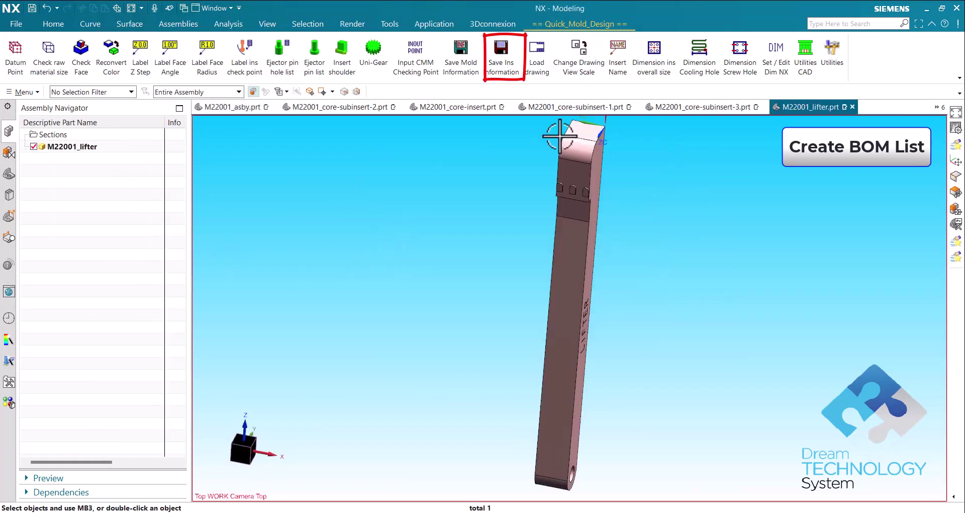
pyautogui.click(499, 48)
pyautogui.click(312, 341)
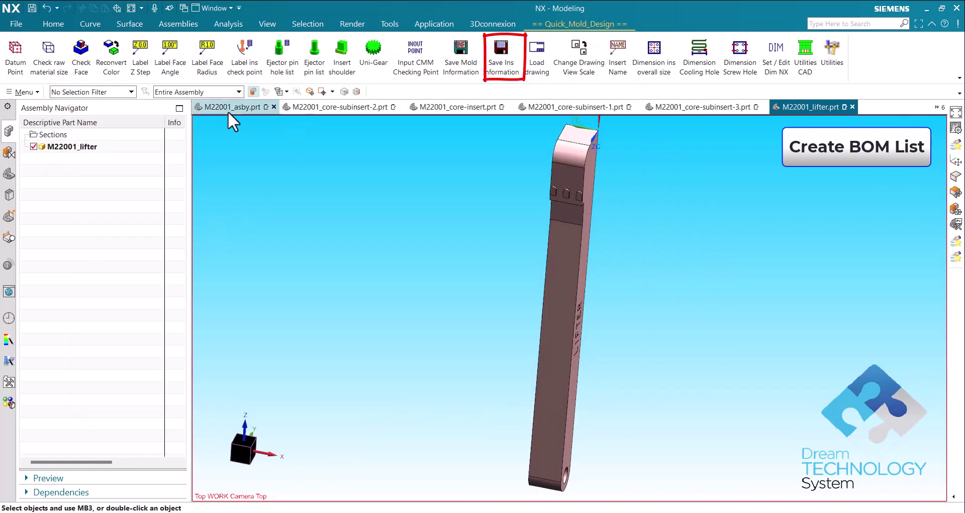
# Open M22001_slider-insert from the assembly, add its insert information to the BOM and open the BOM in Excel
pyautogui.click(230, 107)
pyautogui.rightClick(98, 230)
pyautogui.click(131, 251)
pyautogui.click(501, 62)
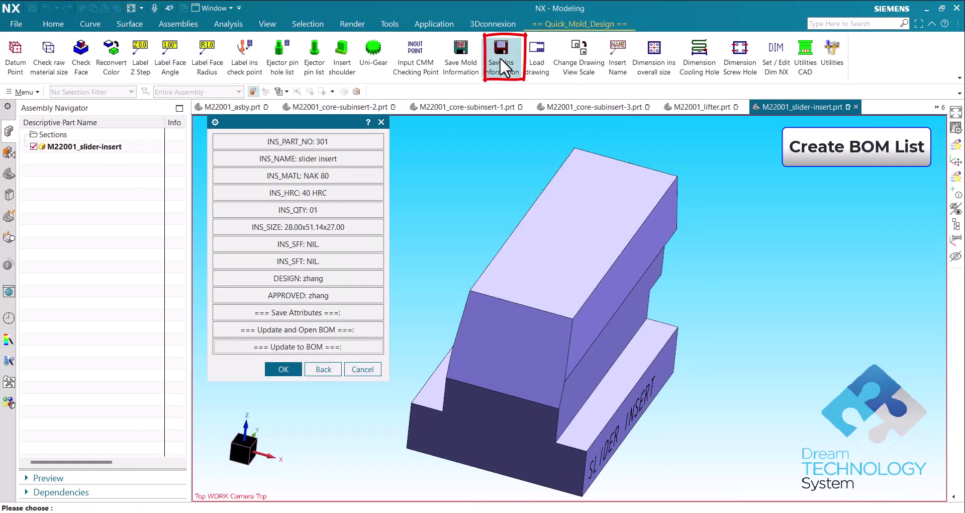
pyautogui.click(300, 347)
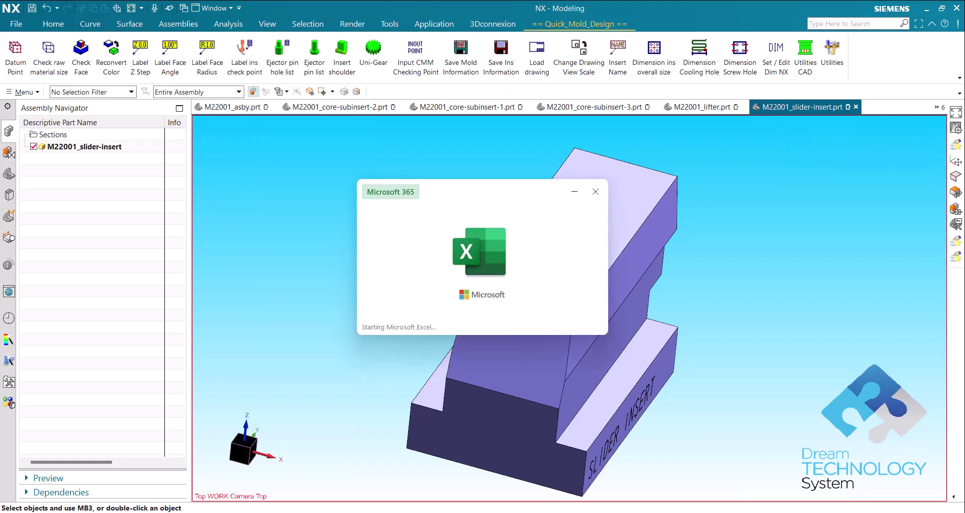